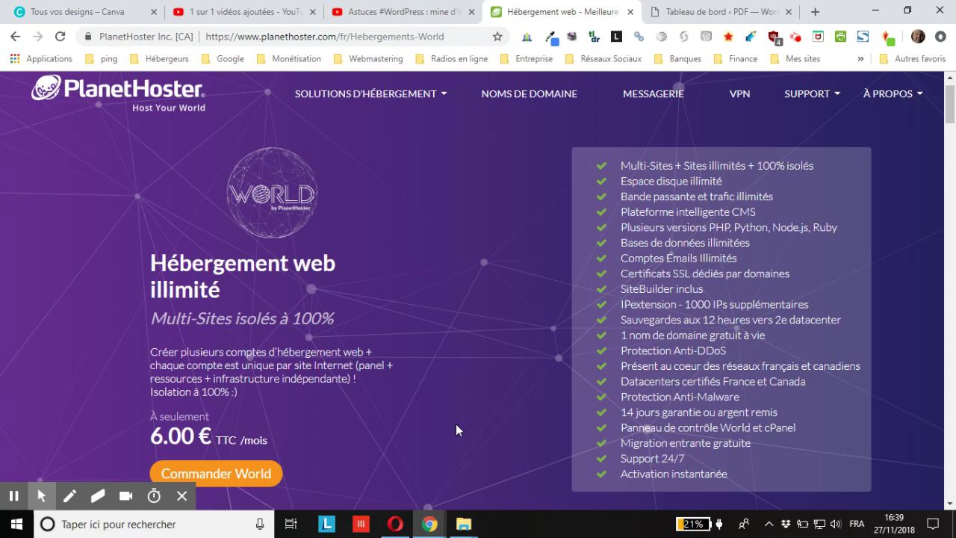
Step: Switch to the WordPress dashboard, show its screen options and look over the sections displayed on the page
click(702, 11)
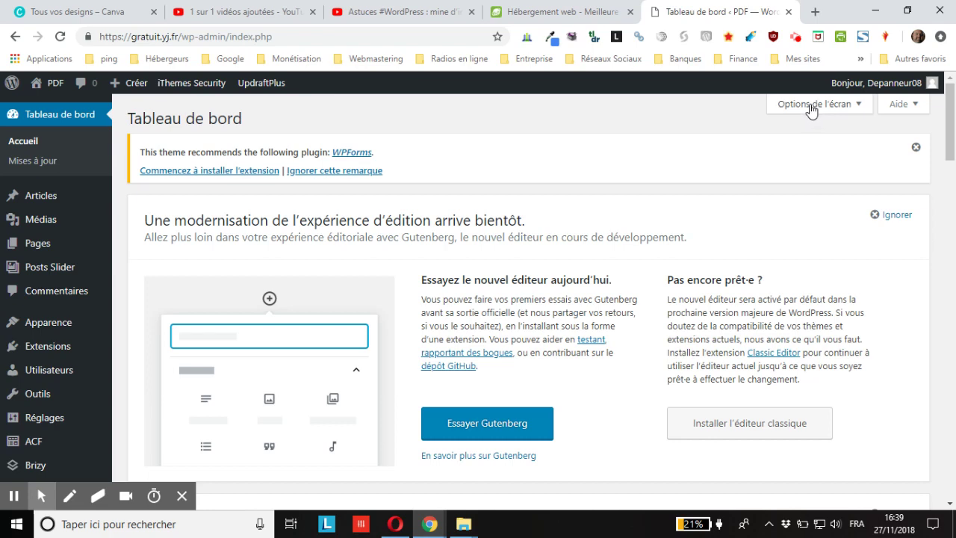
click(811, 109)
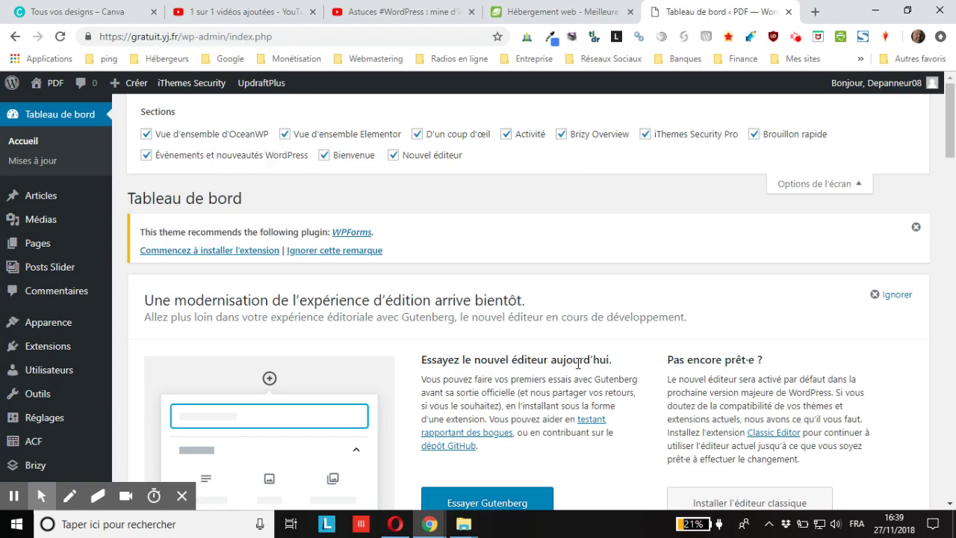
scroll(917, 413, down, 15)
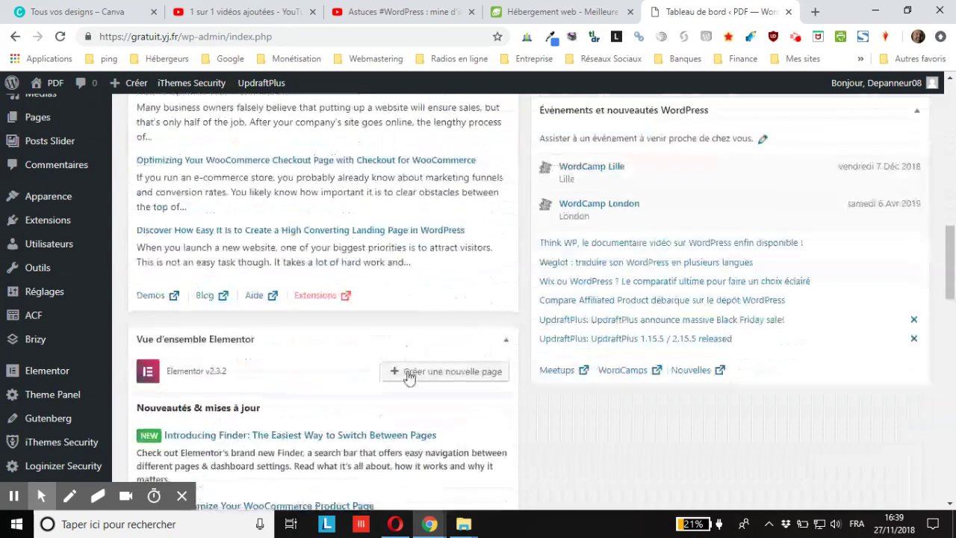
scroll(380, 379, up, 15)
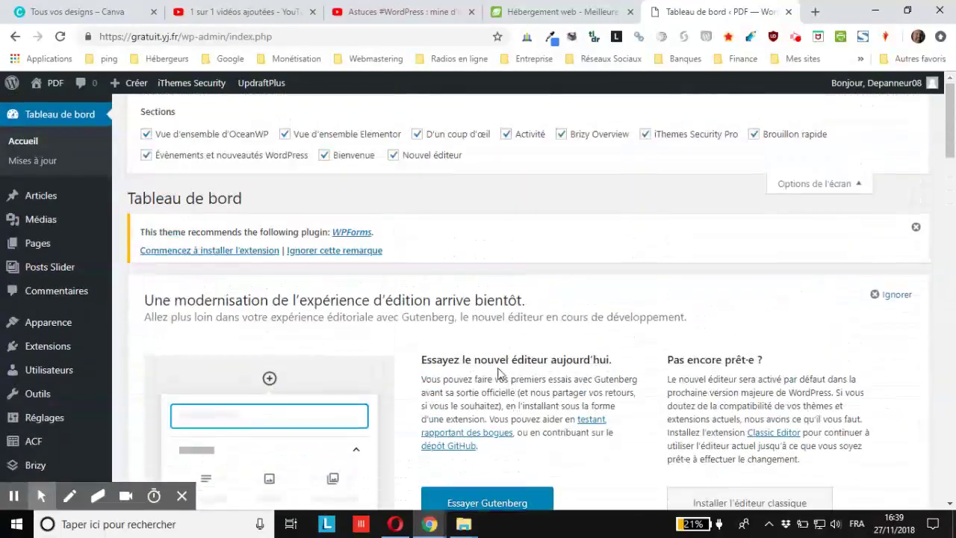
Step: Hide every dashboard section, from Vue d'ensemble d'OceanWP and Évènements et nouveautés WordPress to iThemes Security Pro and Brouillon rapide
click(145, 134)
click(146, 155)
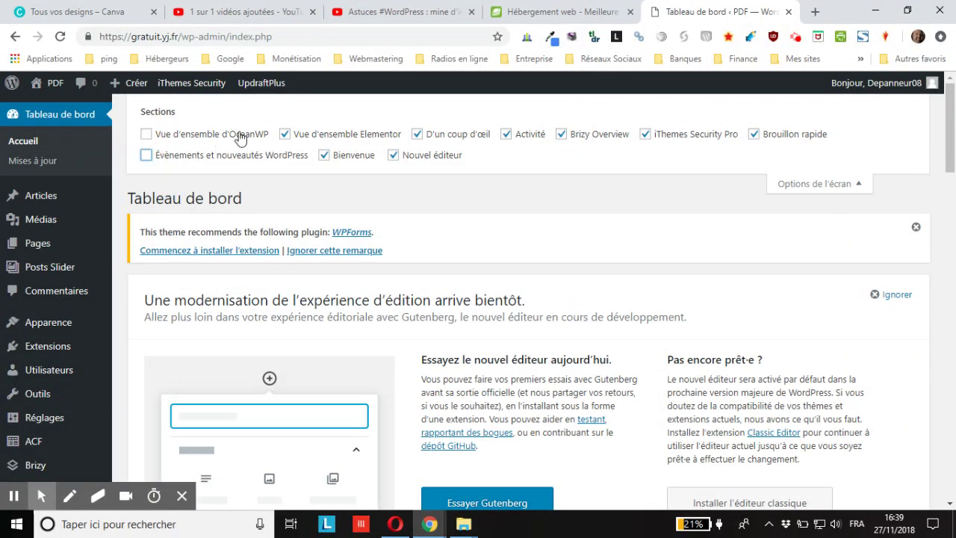
click(283, 137)
click(323, 155)
click(394, 155)
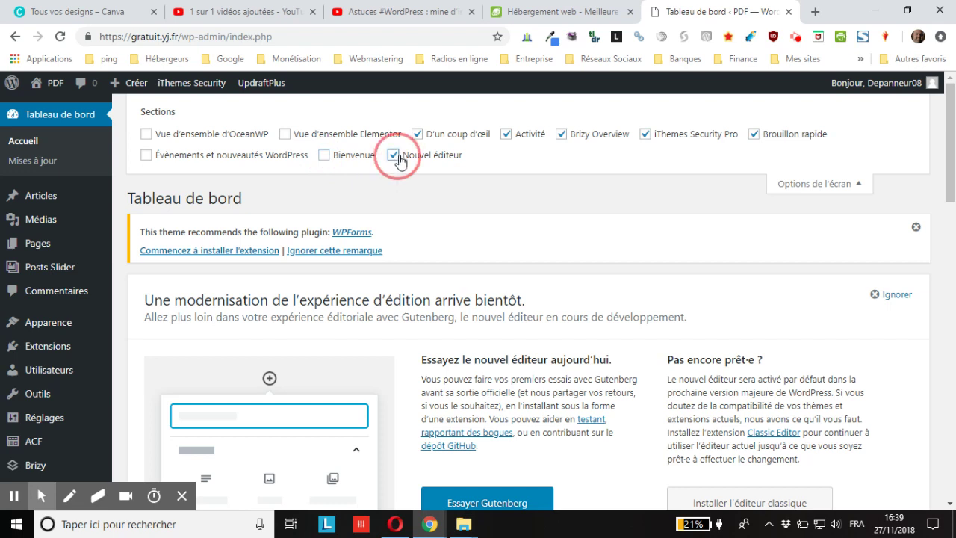
click(422, 136)
click(421, 134)
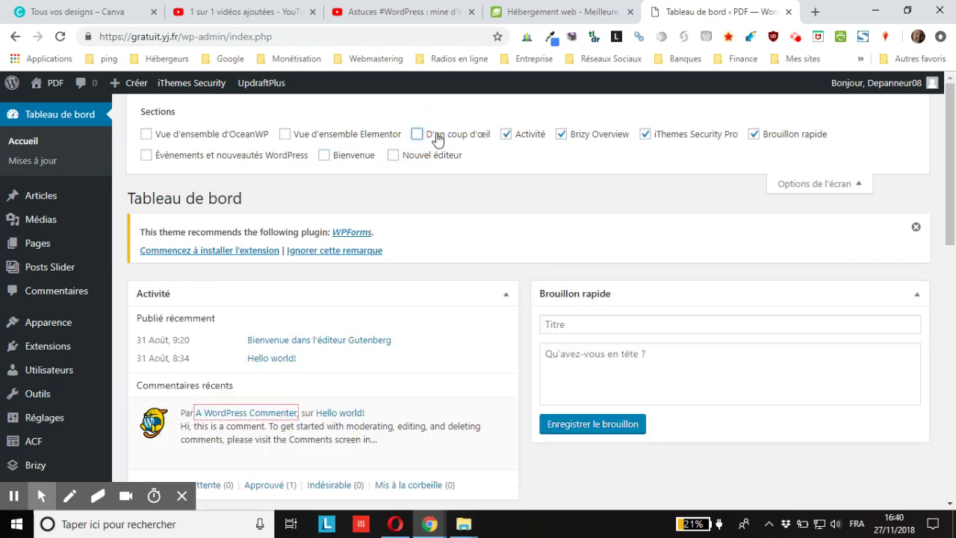
click(515, 140)
click(562, 137)
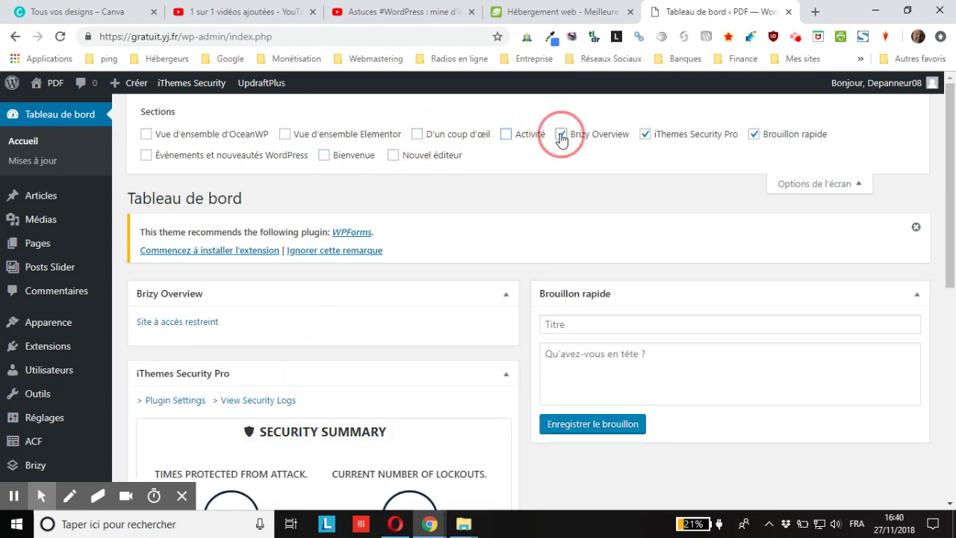
click(647, 138)
click(756, 136)
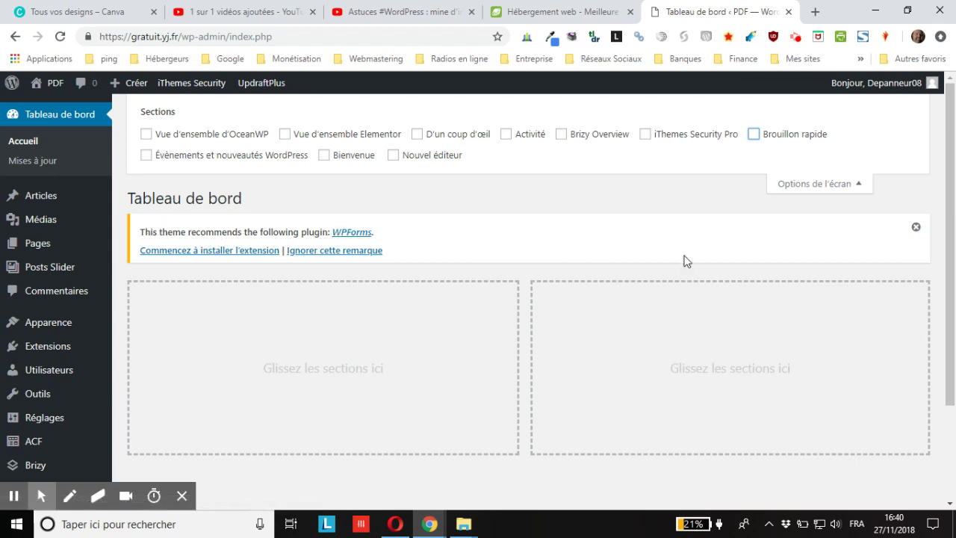
Step: Dismiss the WPForms plugin recommendation notice and show the dashboard's screen options again
click(340, 251)
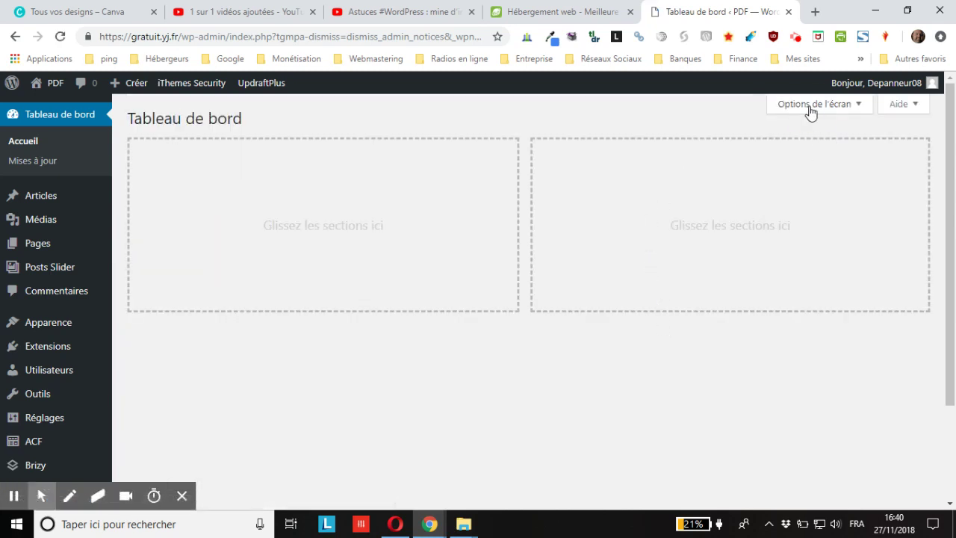
click(813, 110)
click(822, 184)
click(824, 110)
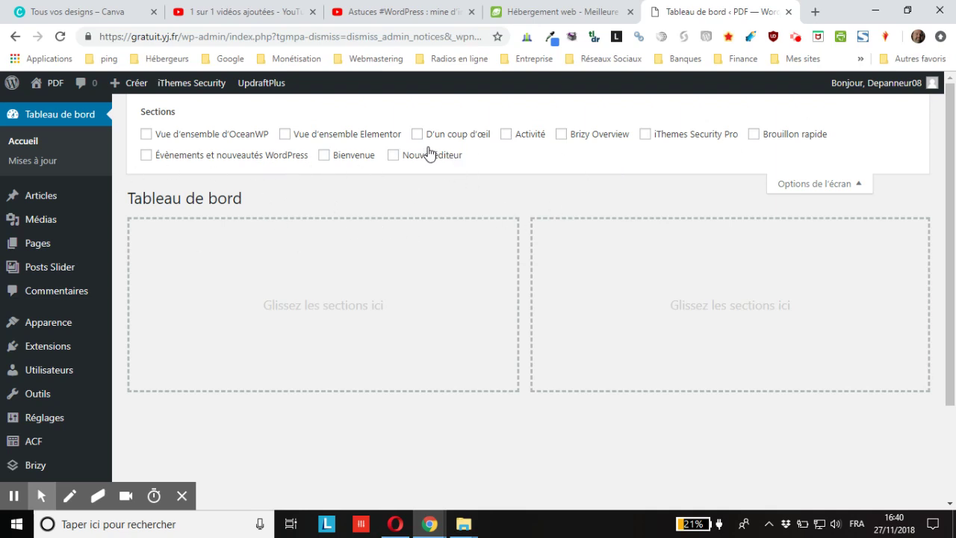
Step: Display the iThemes Security Pro, Vue d'ensemble d'OceanWP and Vue d'ensemble Elementor sections on the dashboard
click(643, 136)
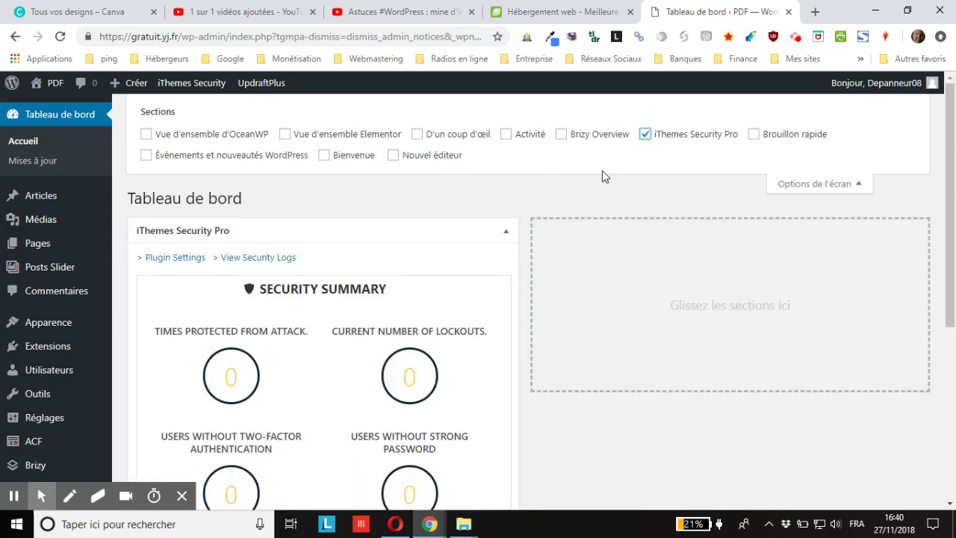
click(146, 134)
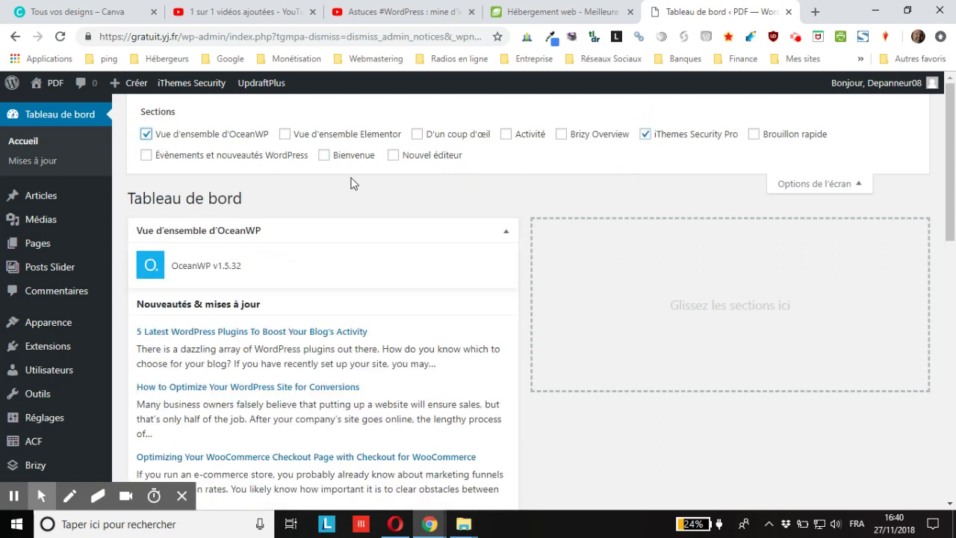
click(285, 136)
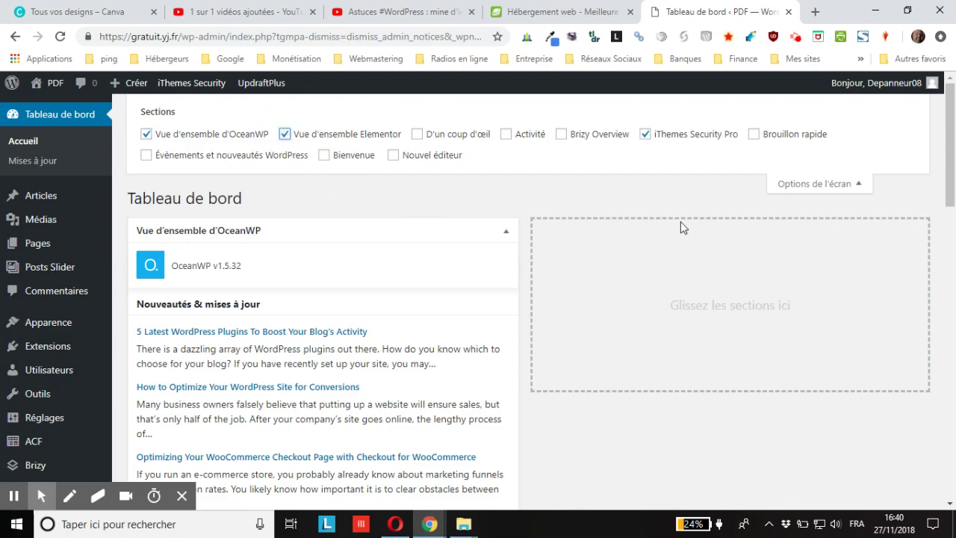
Step: Examine how the OceanWP, Elementor and iThemes Security Pro sections are laid out on the dashboard
scroll(635, 211, down, 8)
scroll(614, 239, up, 8)
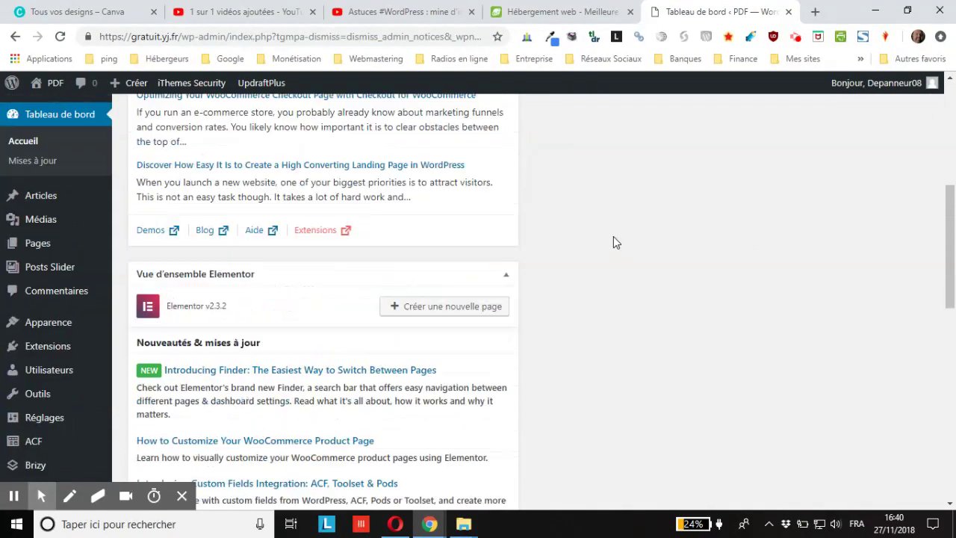
scroll(589, 233, down, 10)
scroll(556, 228, down, 5)
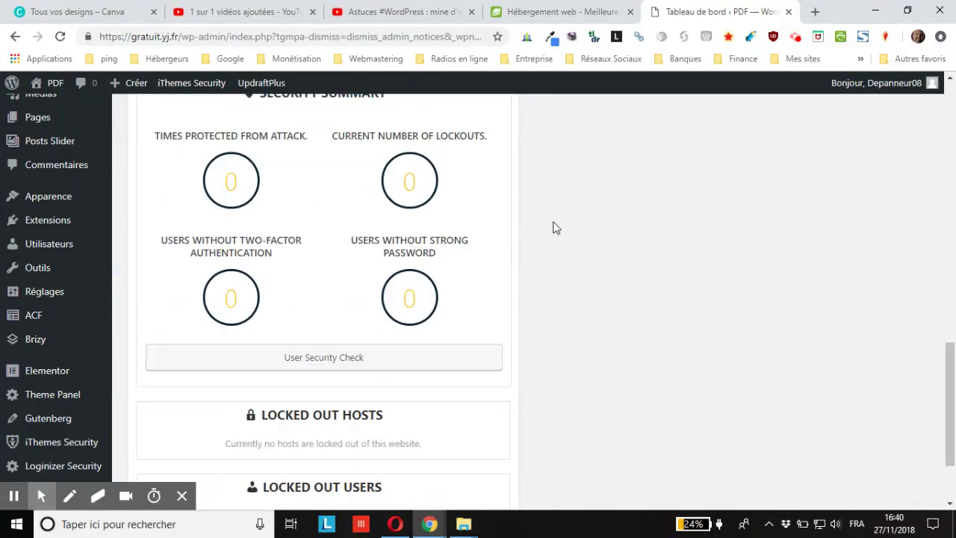
scroll(759, 186, up, 10)
scroll(617, 261, up, 3)
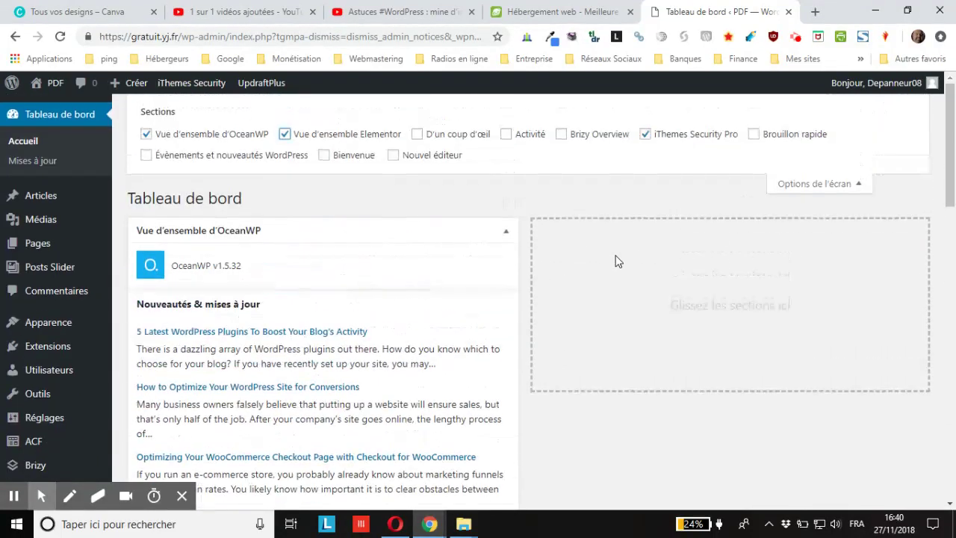
scroll(600, 257, down, 3)
scroll(594, 254, up, 3)
Step: Move the iThemes Security Pro section into the empty second dashboard column and collapse the screen options
scroll(593, 251, down, 5)
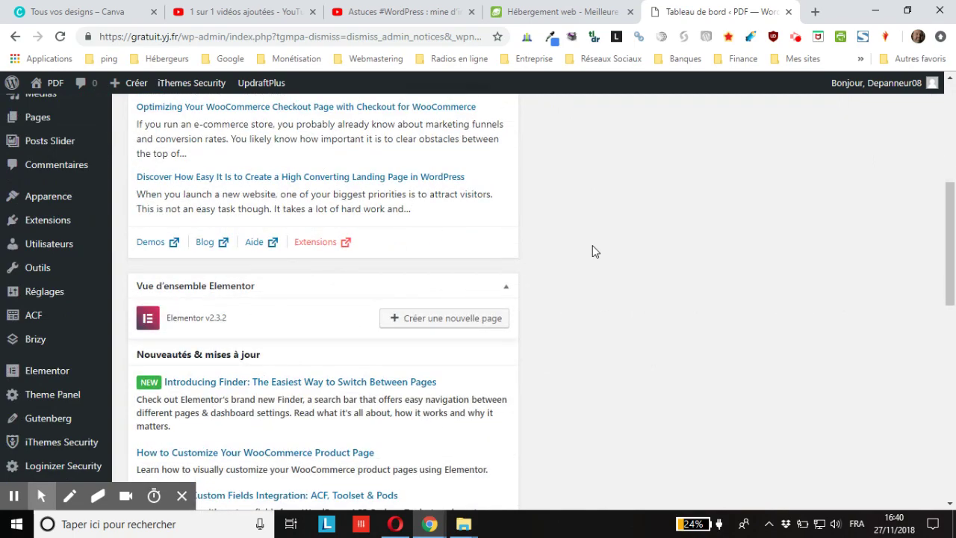
scroll(593, 249, down, 5)
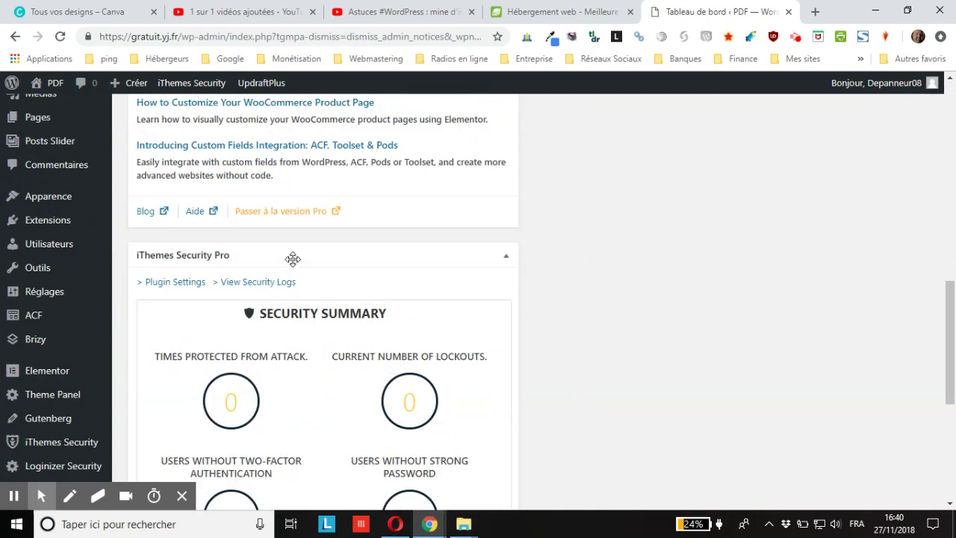
drag(292, 259, 729, 241)
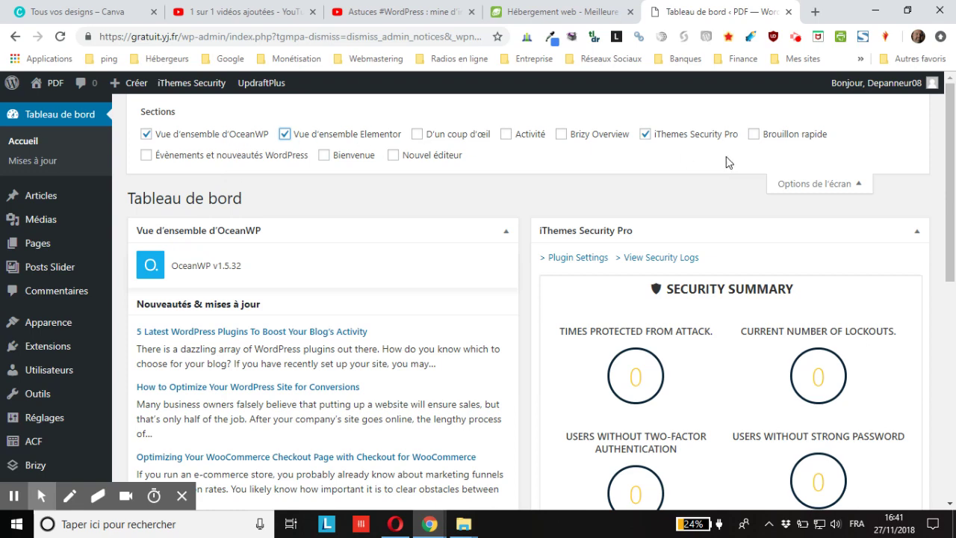
click(817, 186)
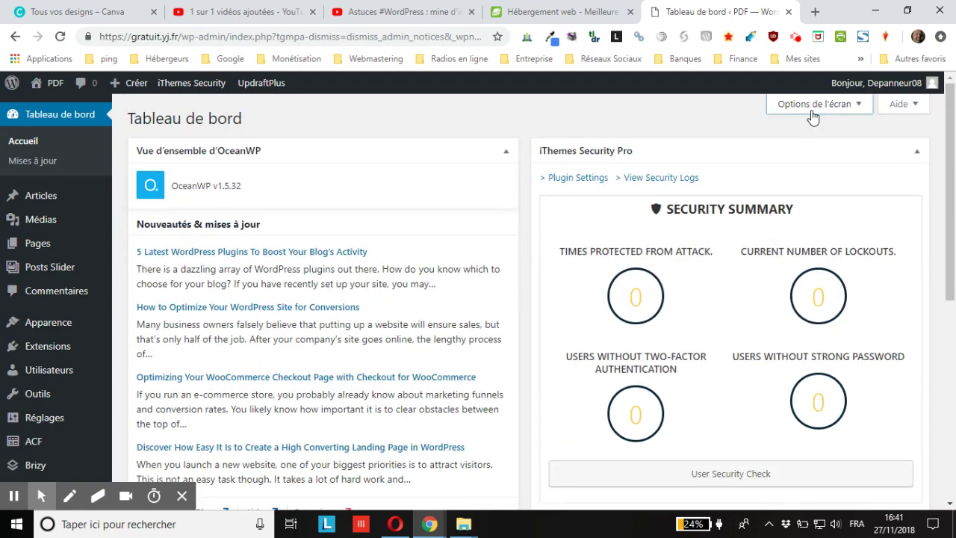
click(807, 107)
click(799, 188)
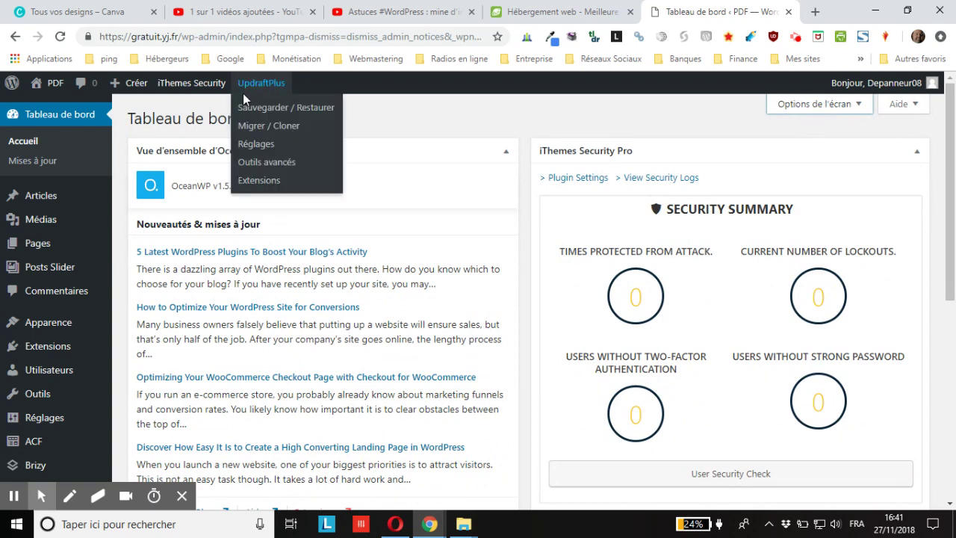
Step: Check the update status of WordPress, its extensions, themes and translations on the Mises à jour page
click(33, 166)
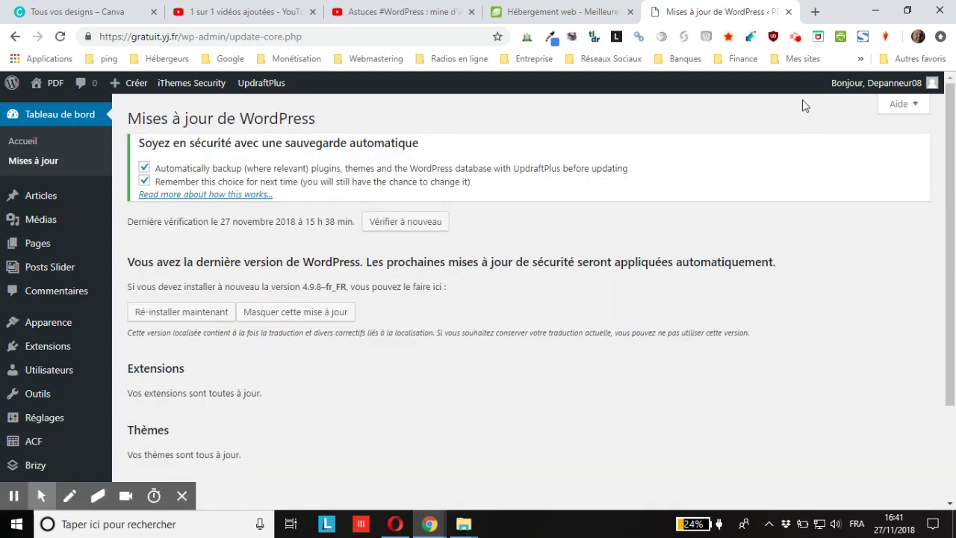
scroll(489, 167, down, 2)
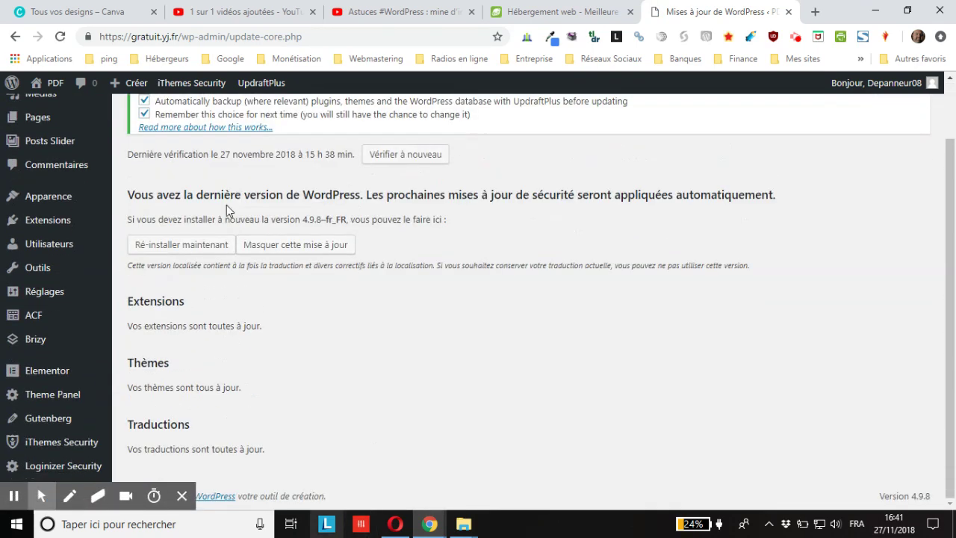
scroll(171, 239, up, 2)
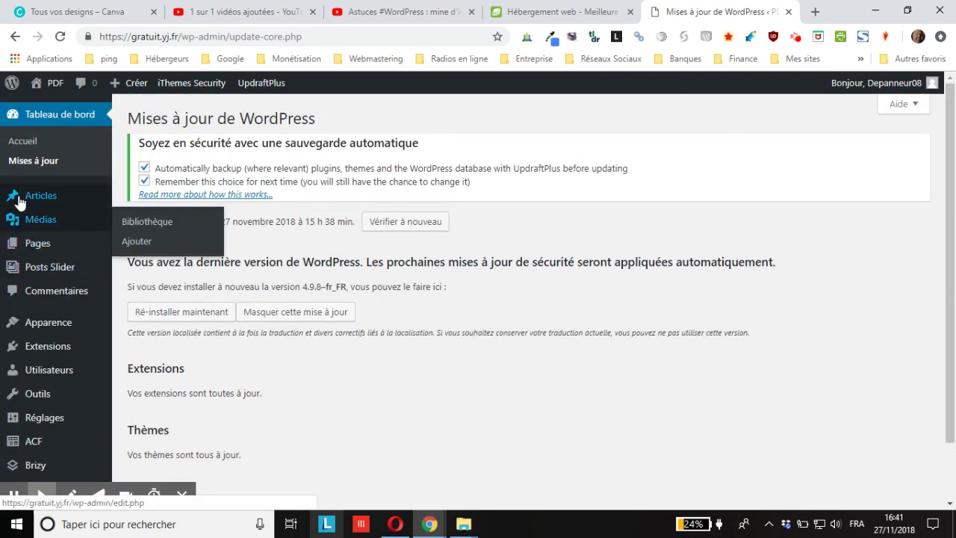
Step: Open the list of all articles and show its screen options for columns, pagination and view mode
mouse_move(78, 203)
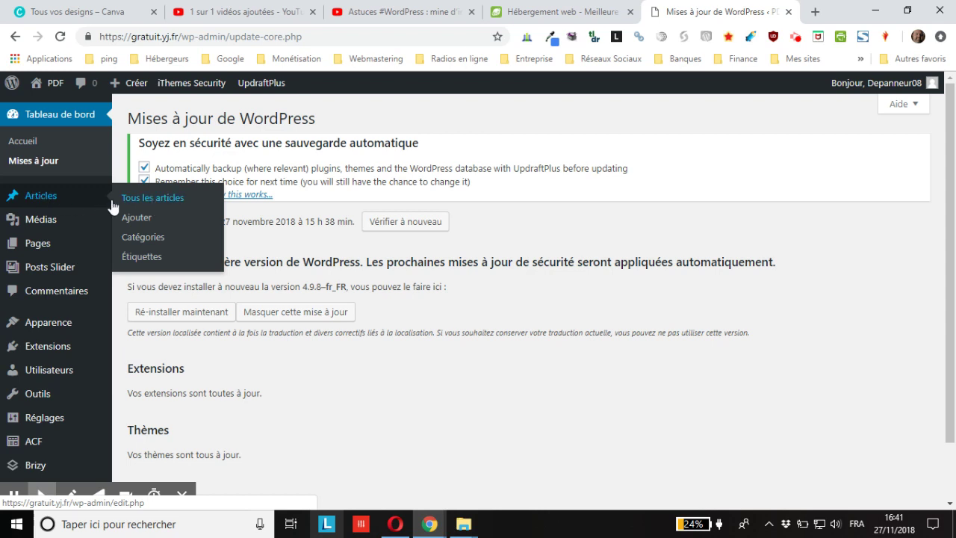
click(54, 203)
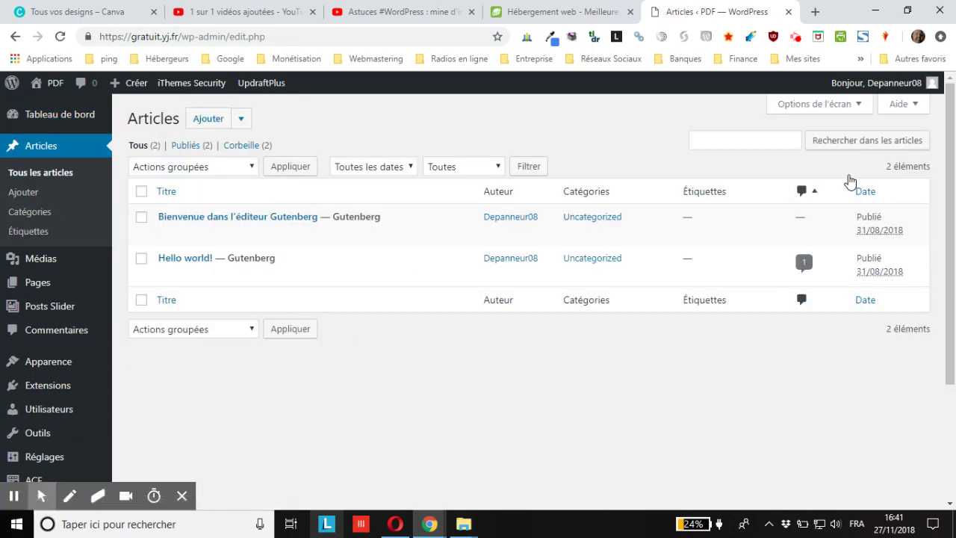
click(796, 107)
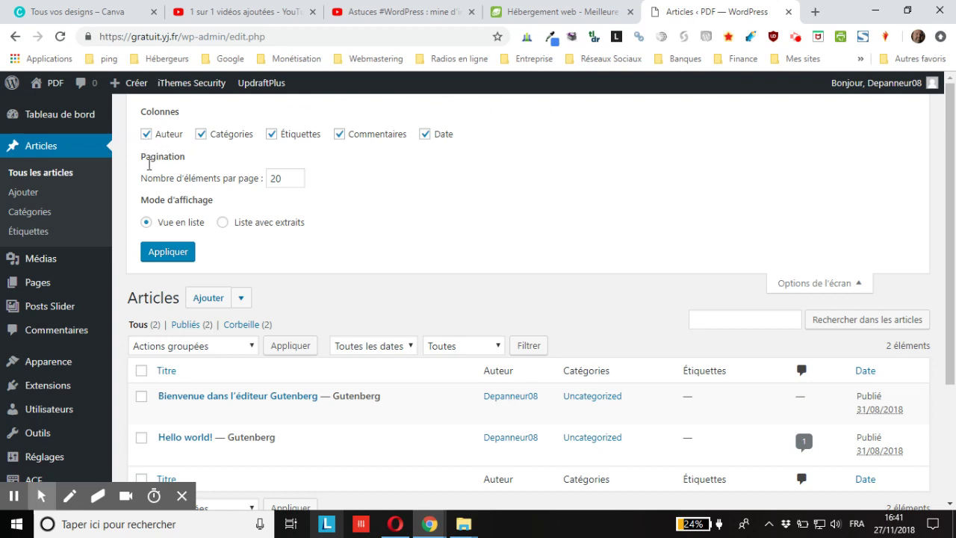
scroll(269, 314, down, 2)
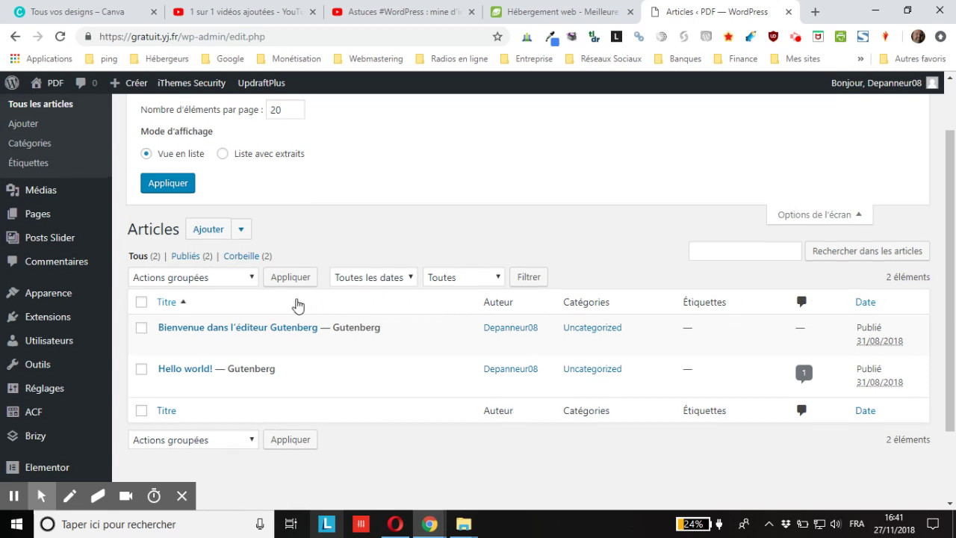
scroll(295, 298, up, 2)
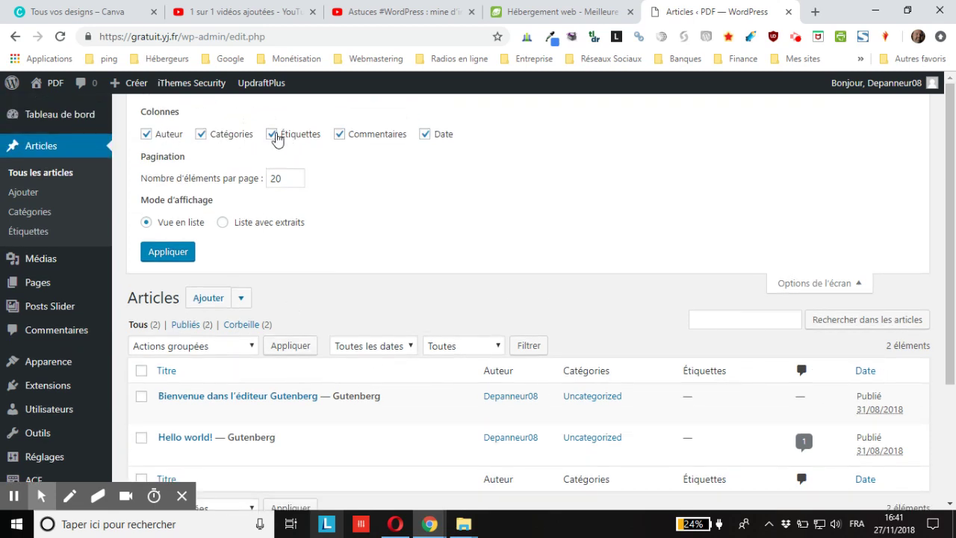
Step: Hide the Étiquettes and Commentaires columns in the articles list and review the resulting table
click(272, 134)
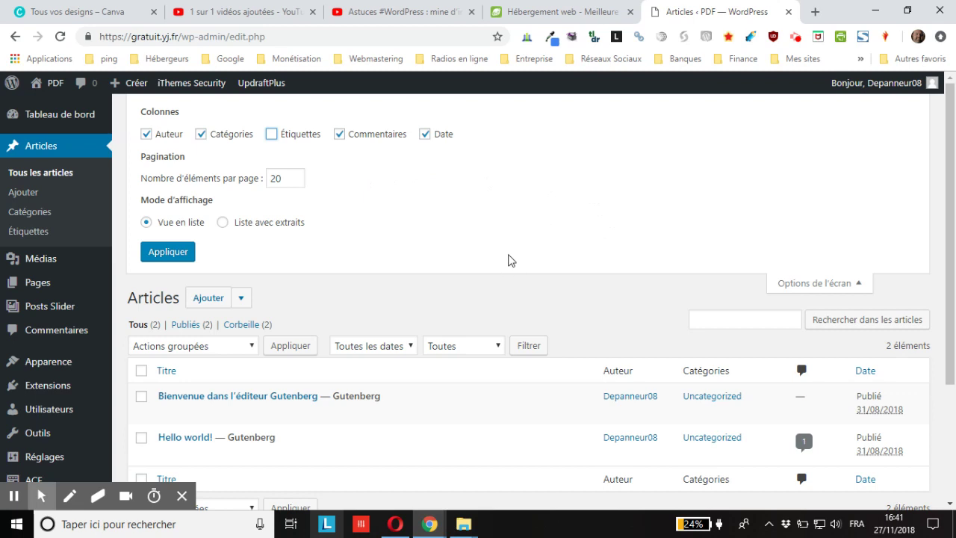
click(339, 134)
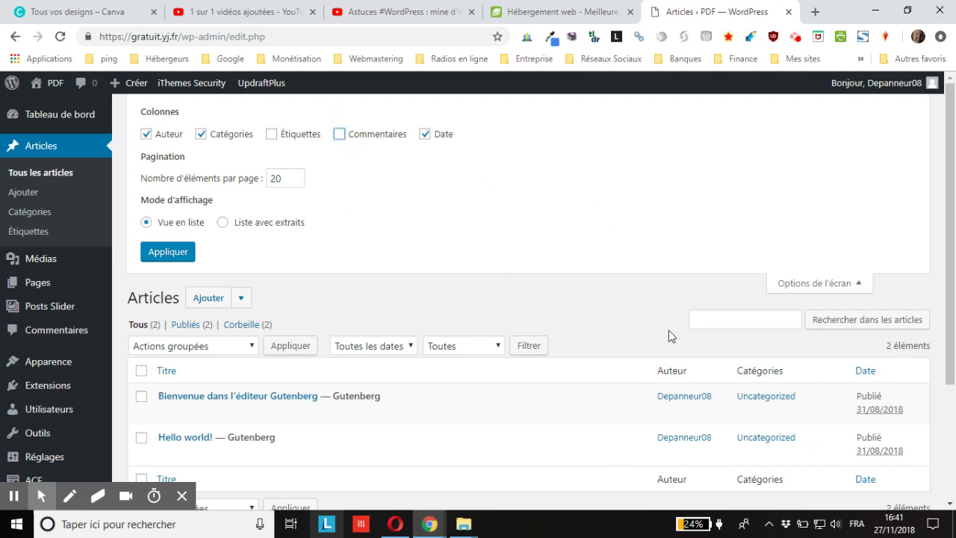
scroll(634, 314, down, 3)
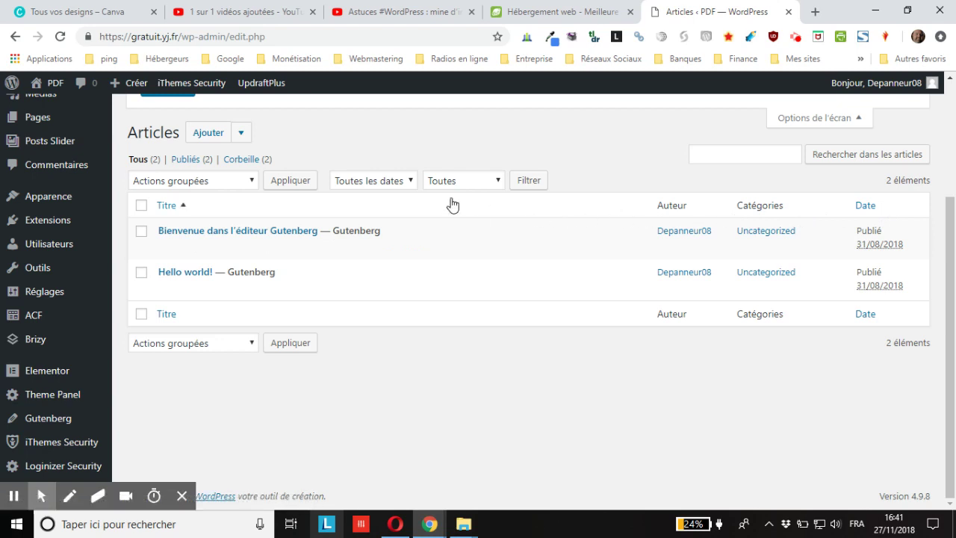
scroll(231, 313, up, 1)
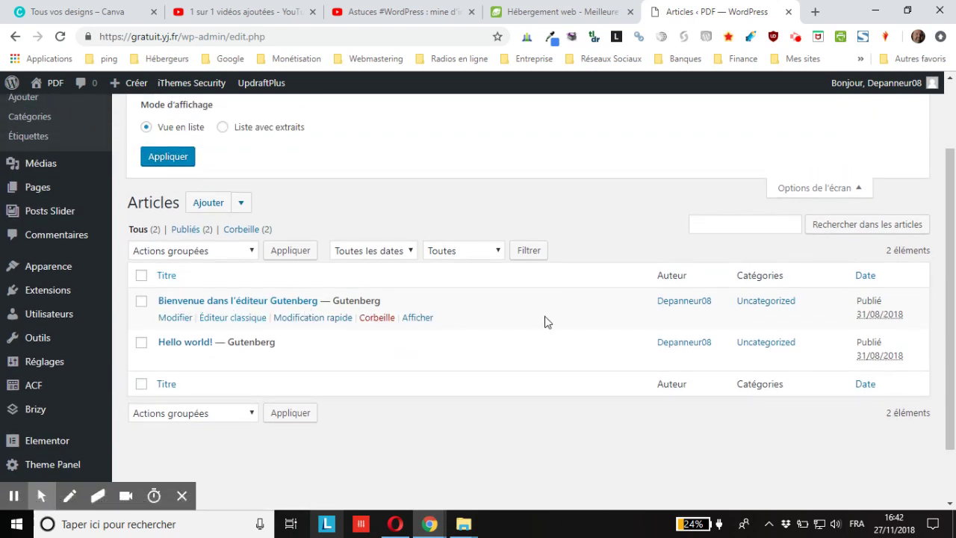
scroll(252, 295, up, 1)
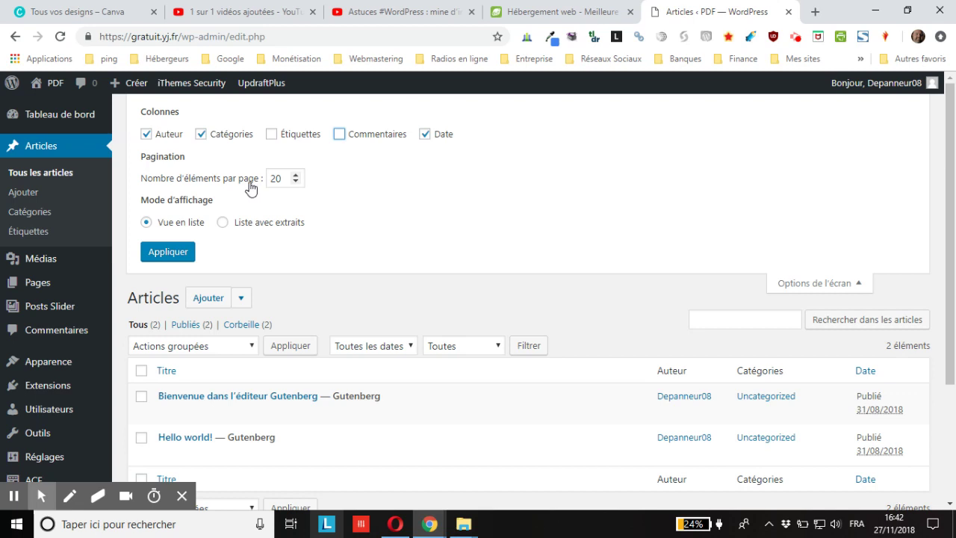
Step: Select the Liste avec extraits view mode in the screen options and check the articles list without applying it
scroll(250, 187, down, 1)
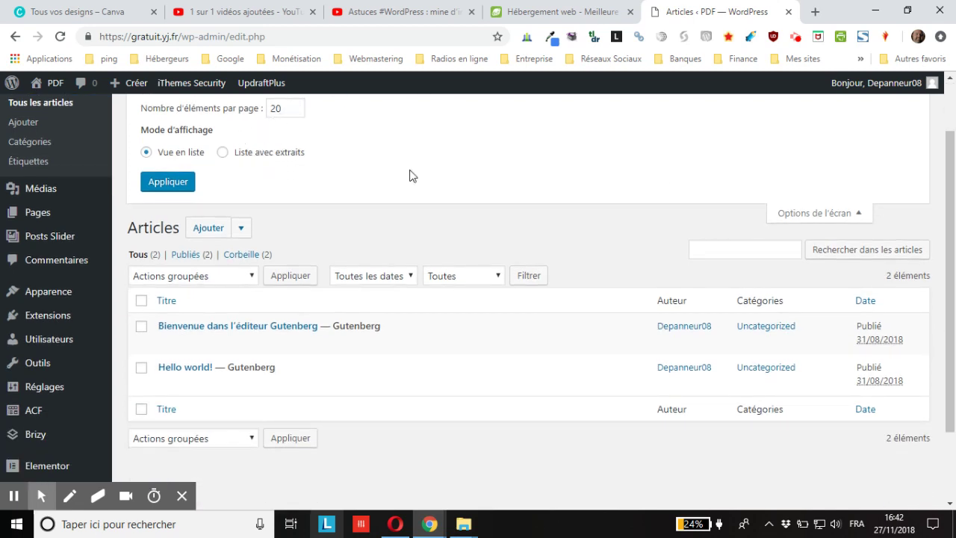
scroll(586, 183, up, 1)
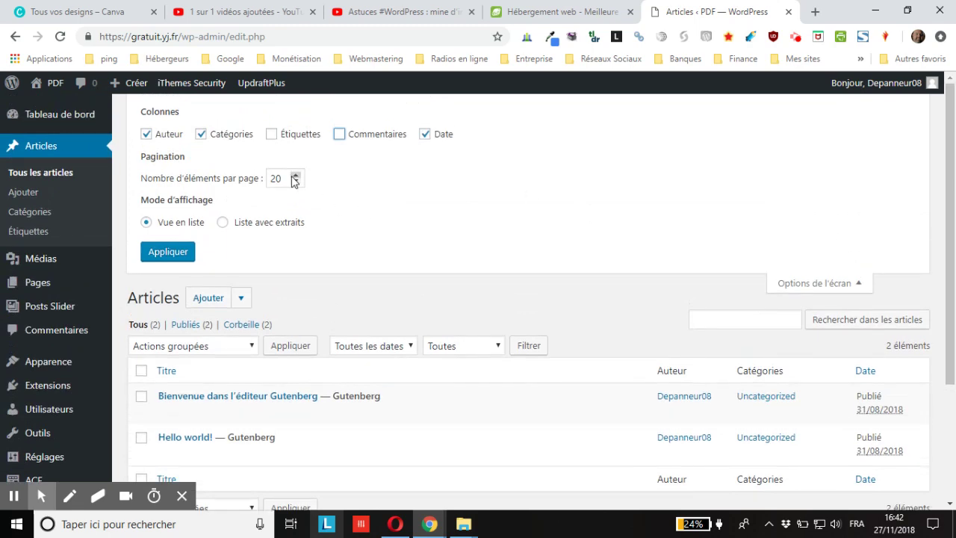
scroll(395, 207, down, 2)
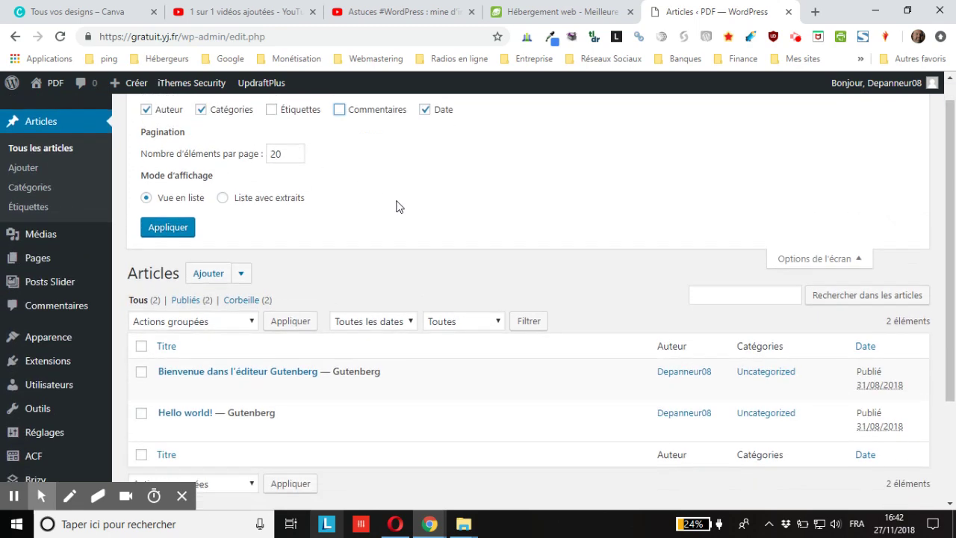
scroll(235, 235, up, 2)
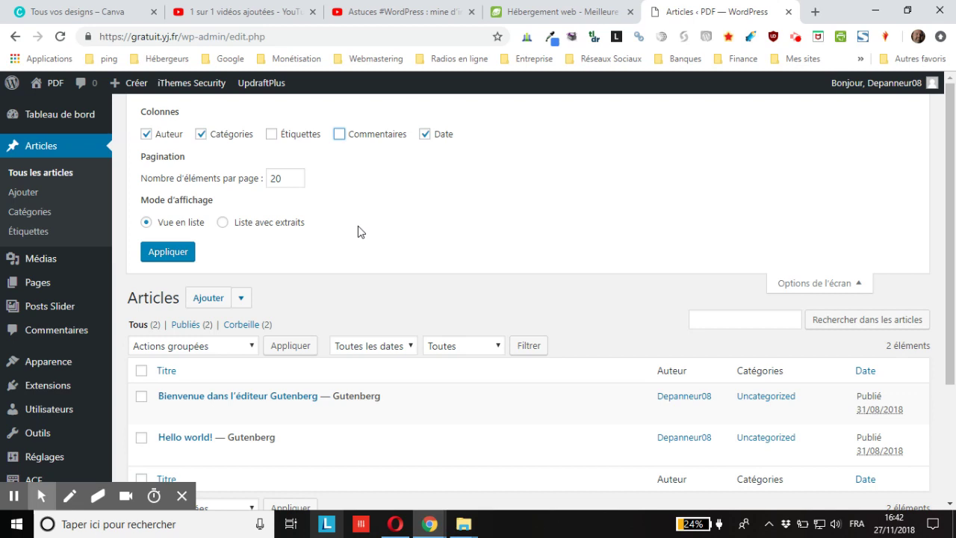
click(223, 223)
scroll(512, 236, down, 2)
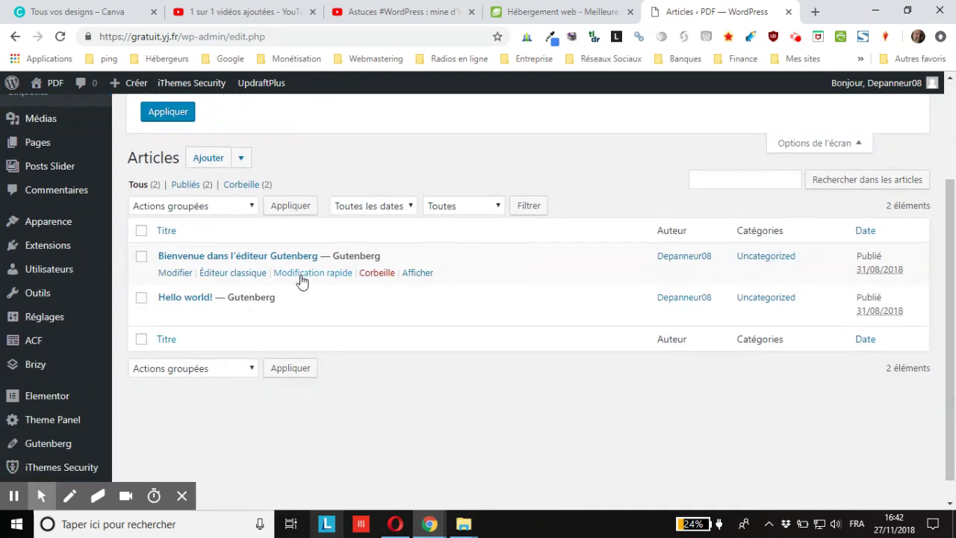
mouse_move(370, 322)
scroll(367, 322, up, 2)
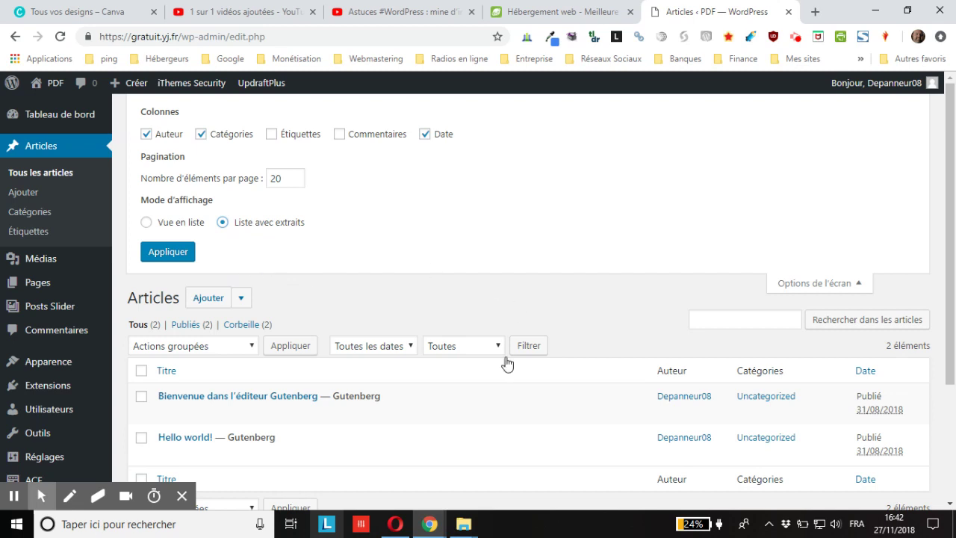
scroll(507, 364, down, 2)
mouse_move(515, 273)
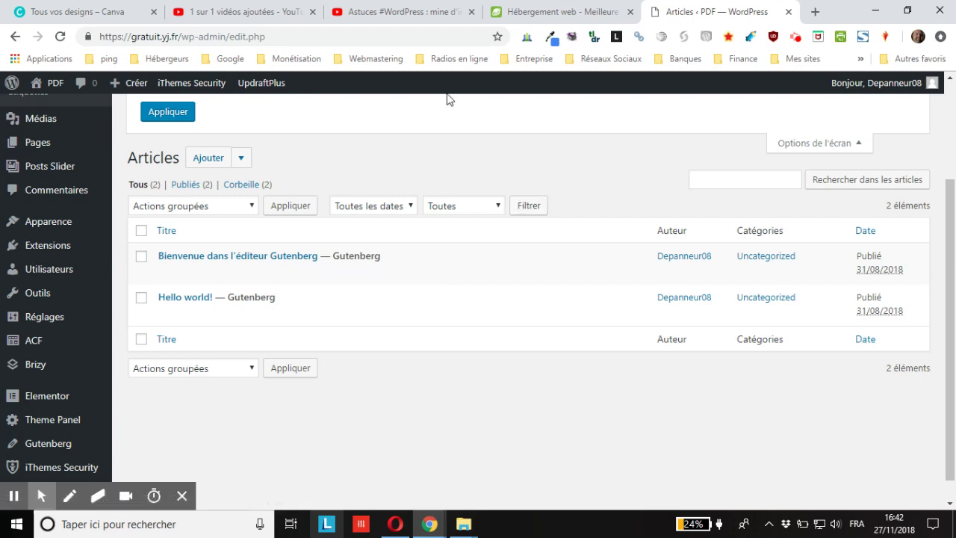
mouse_move(72, 250)
Step: Open the Hello world! article for editing, then hide its settings sidebar and show it again
scroll(73, 253, up, 1)
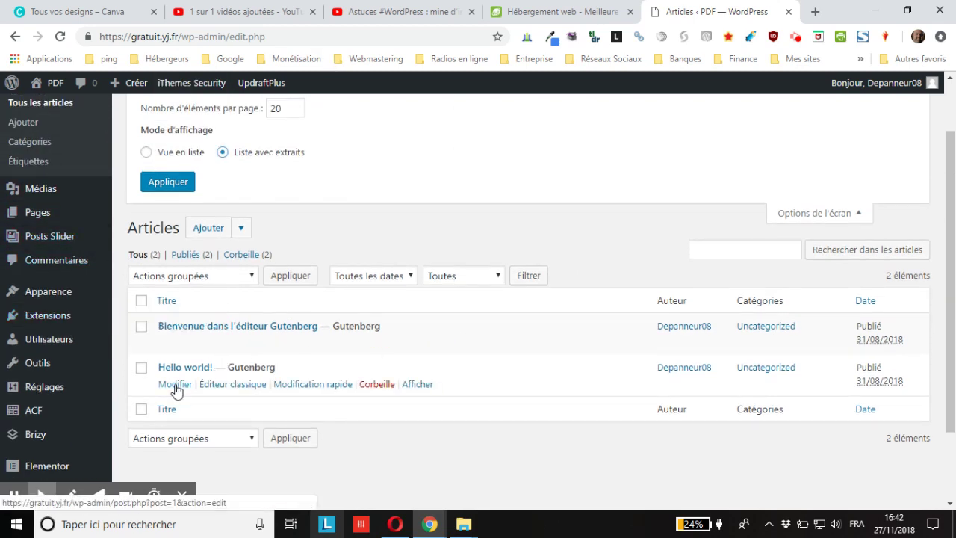
click(175, 384)
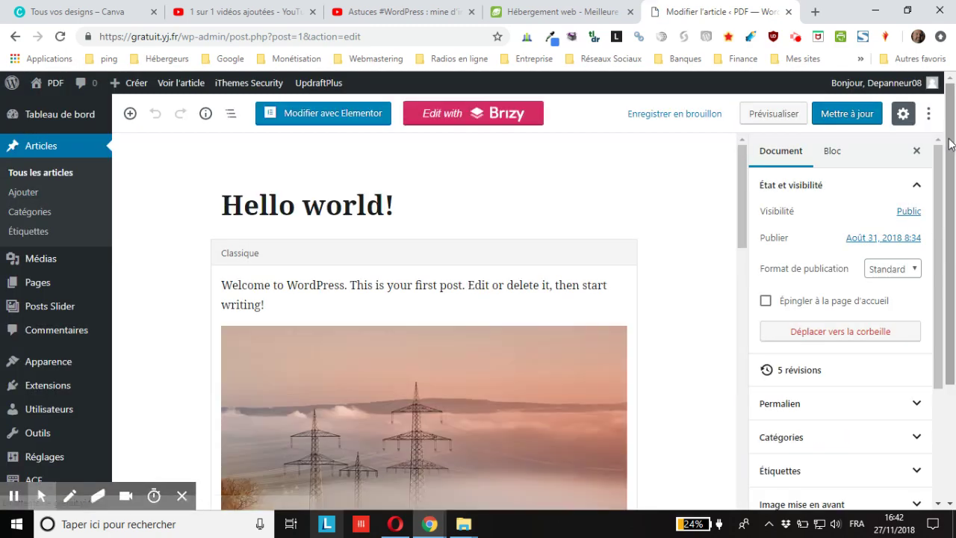
drag(950, 143, 952, 385)
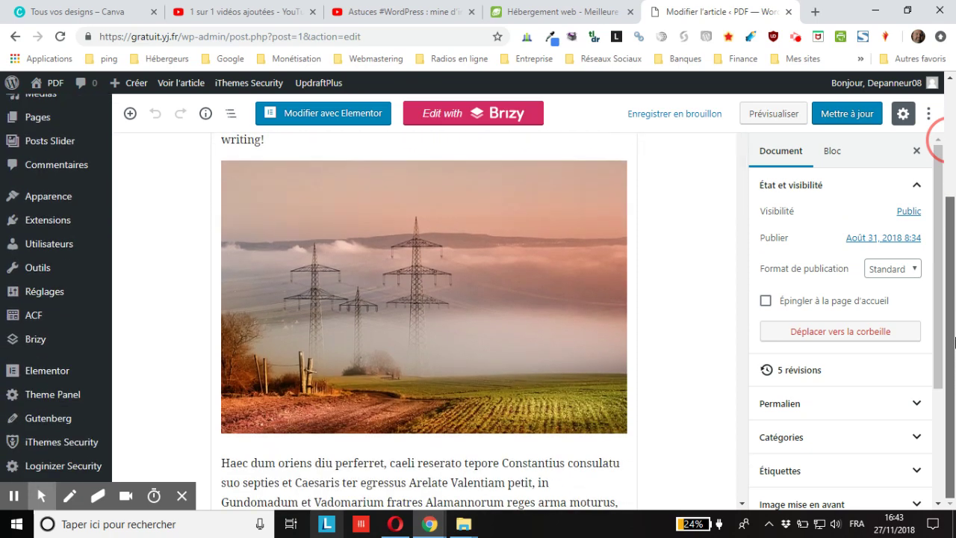
drag(954, 341, 953, 285)
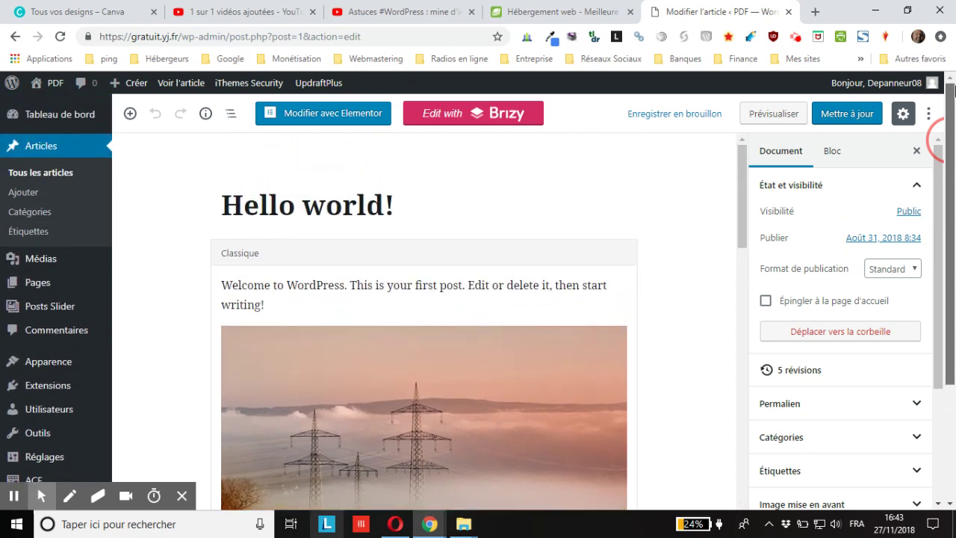
click(903, 113)
mouse_move(921, 93)
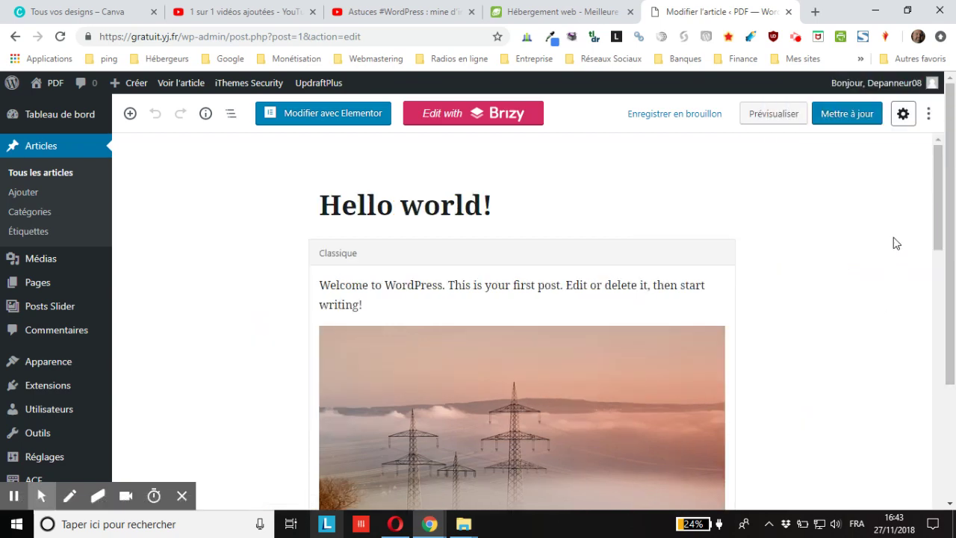
click(903, 115)
Step: Review the general, document panel and advanced panel choices in the editor's options, leaving them as they are
click(928, 115)
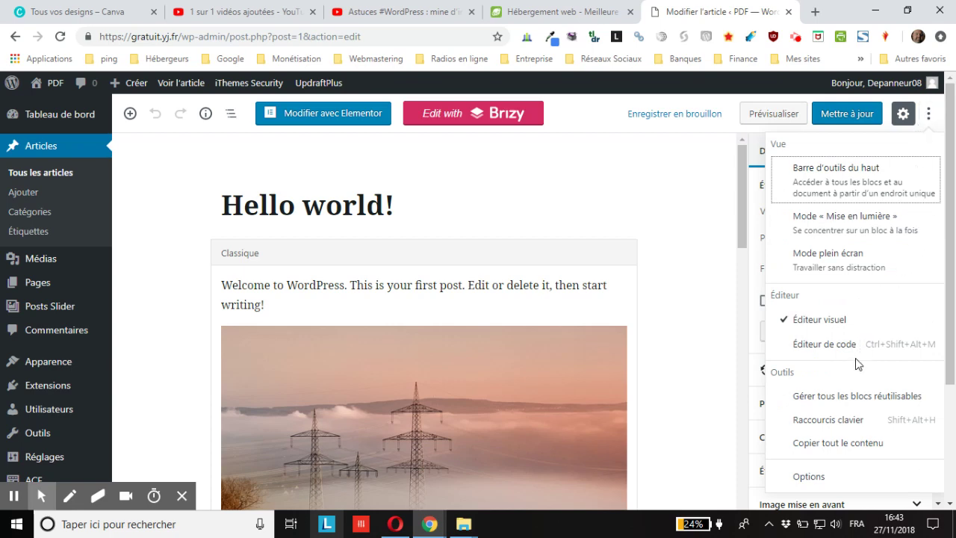
click(821, 482)
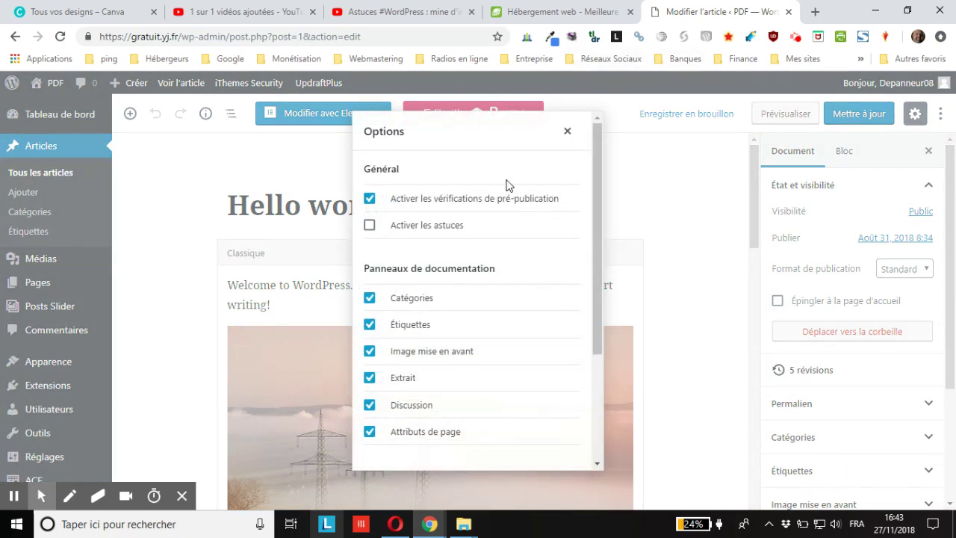
scroll(482, 216, down, 2)
scroll(470, 241, up, 2)
scroll(427, 238, down, 1)
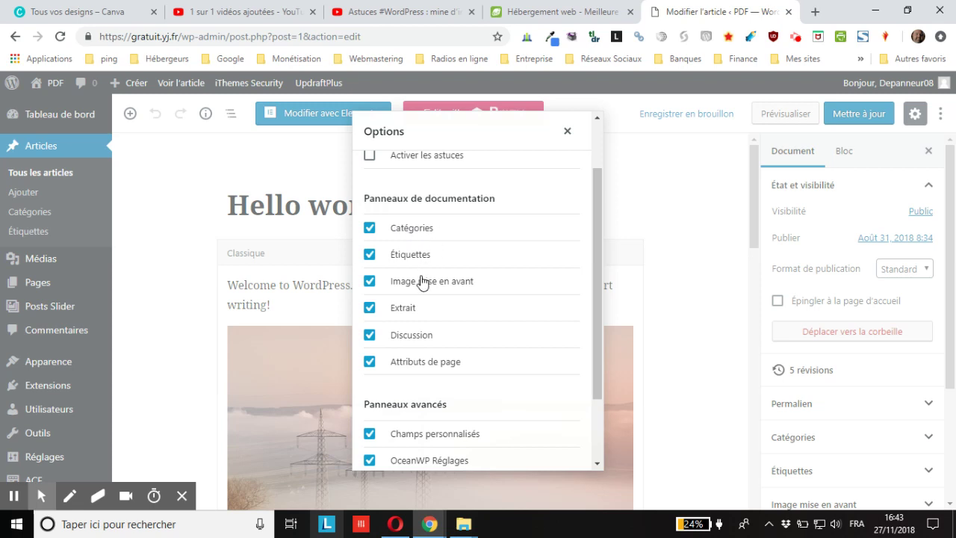
scroll(409, 321, down, 2)
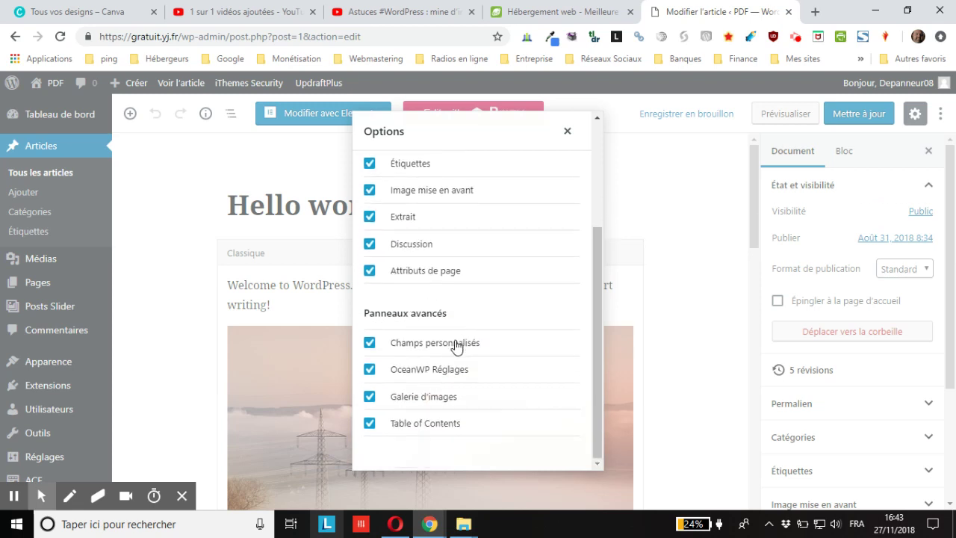
click(716, 136)
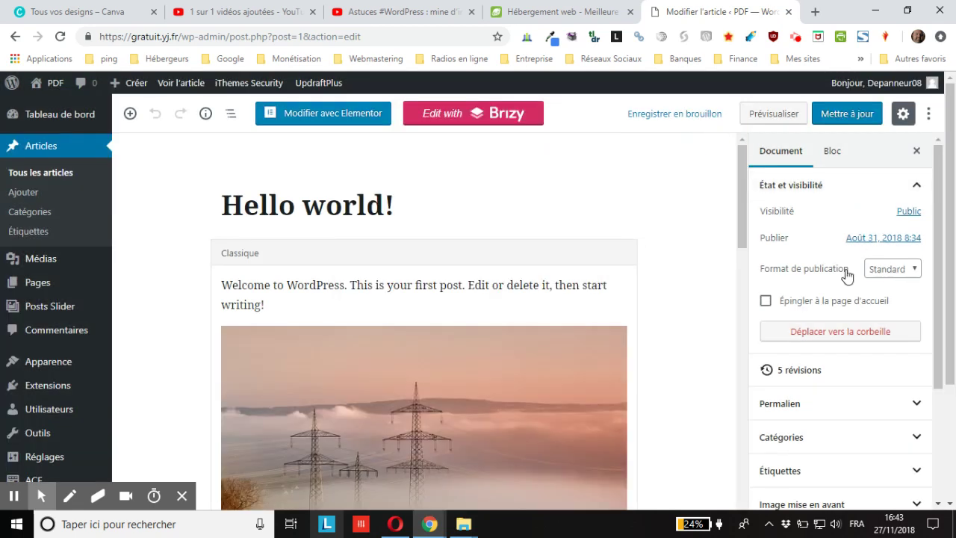
Step: Expand the Extrait section in the article's document settings
scroll(838, 266, down, 3)
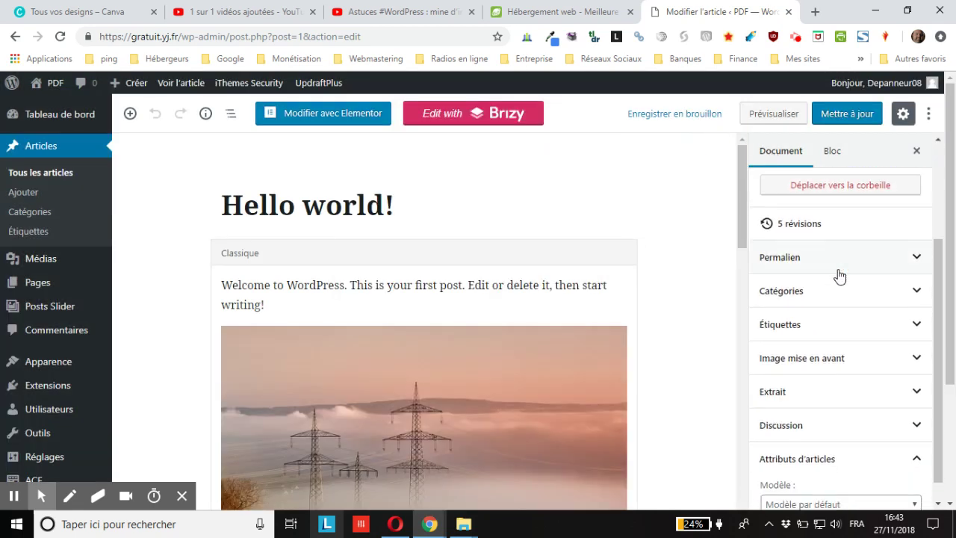
click(796, 370)
scroll(919, 364, down, 1)
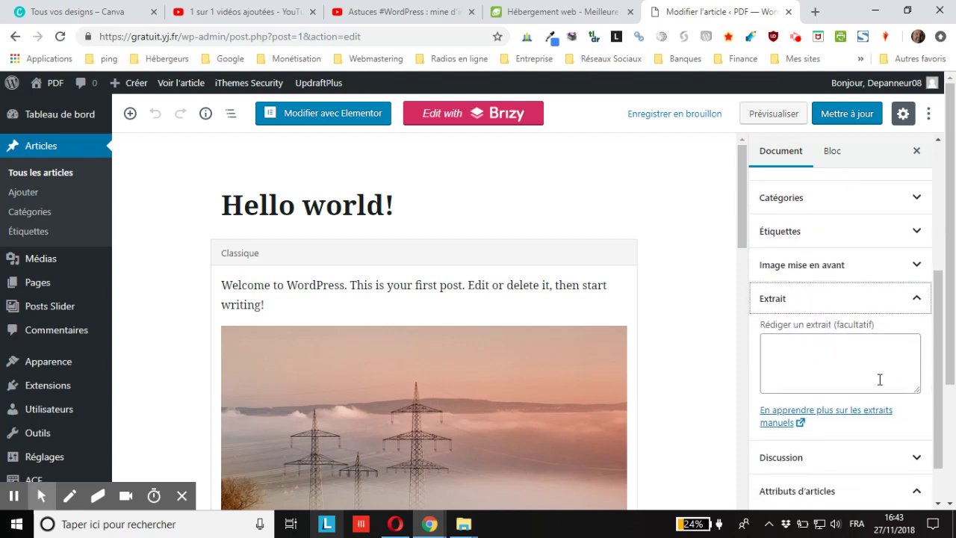
scroll(796, 346, down, 1)
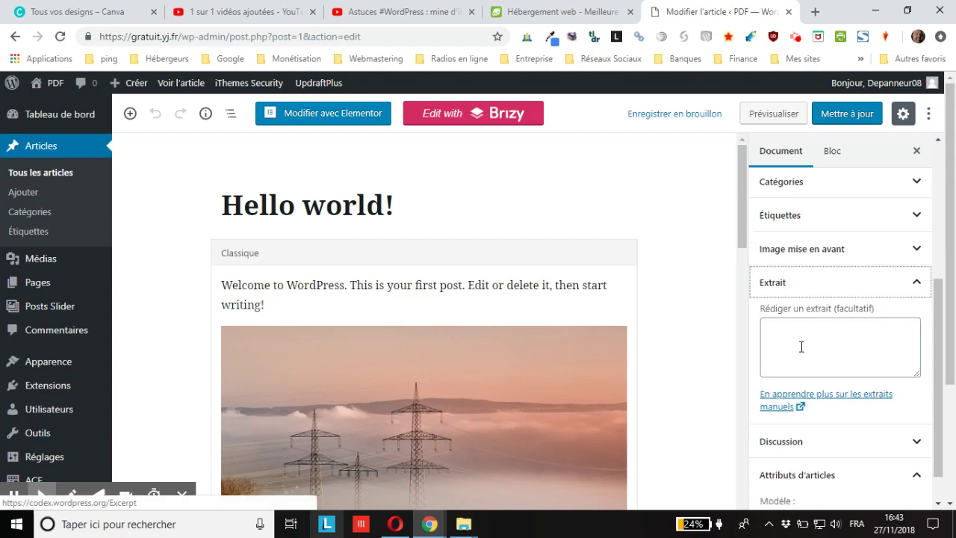
Step: Examine the OceanWP Réglages, Galerie d'images and Table of Contents panels beneath the article content
scroll(689, 321, down, 10)
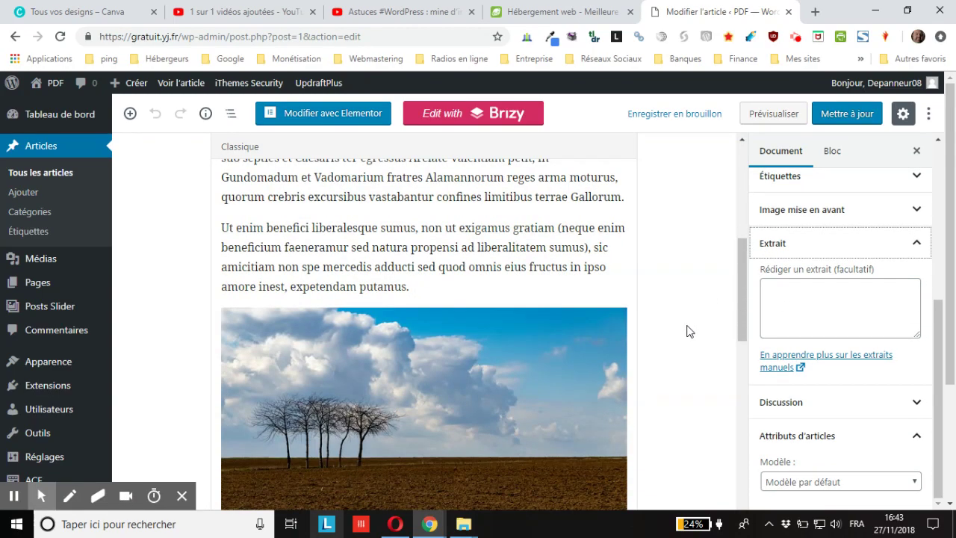
scroll(689, 330, down, 10)
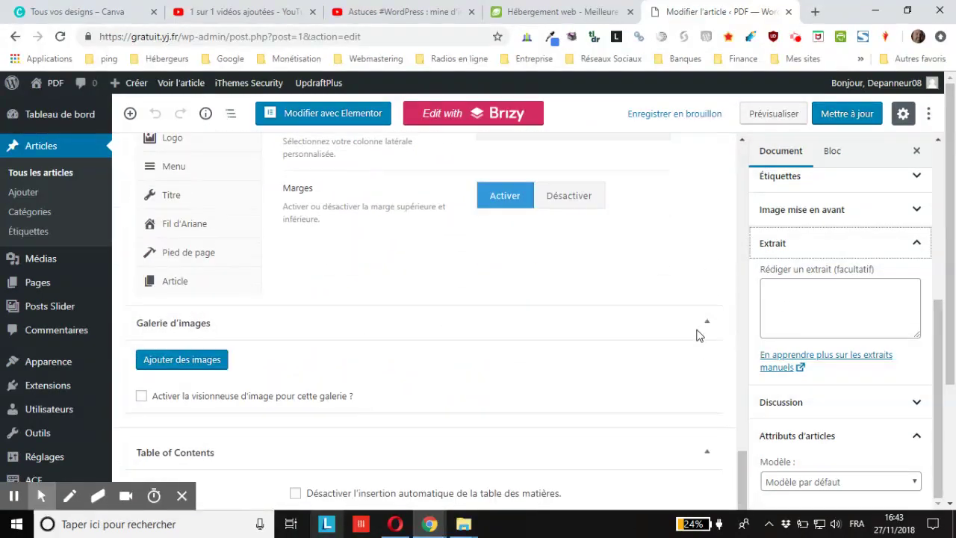
scroll(696, 335, up, 3)
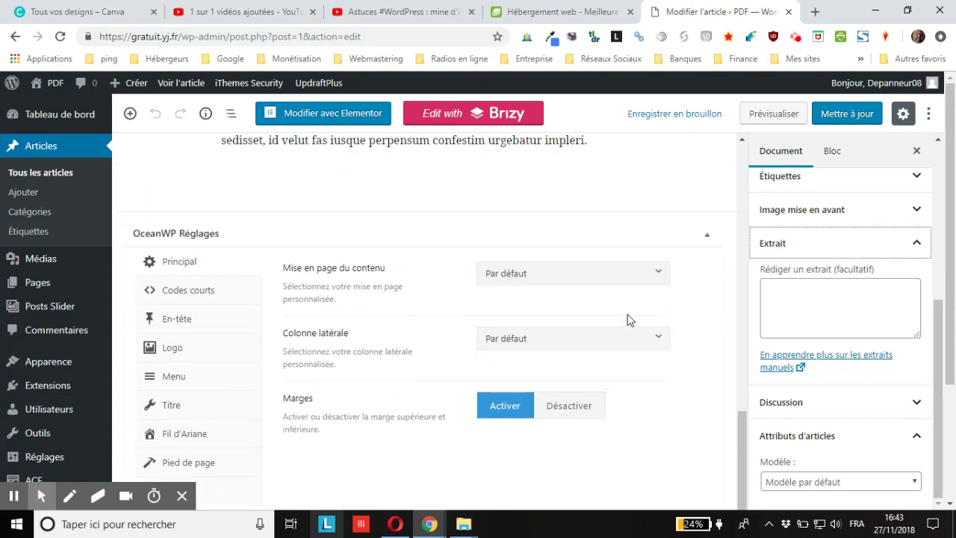
scroll(627, 319, down, 4)
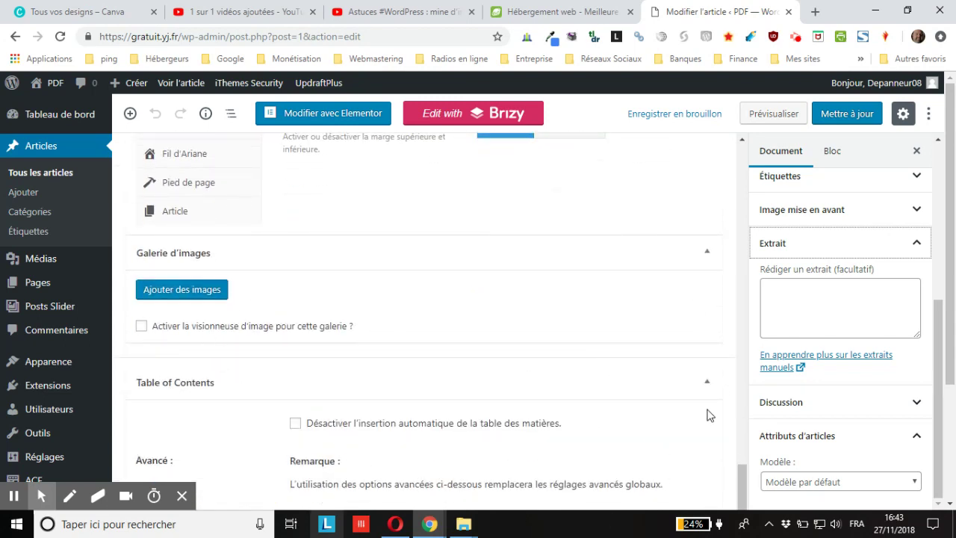
scroll(422, 396, down, 4)
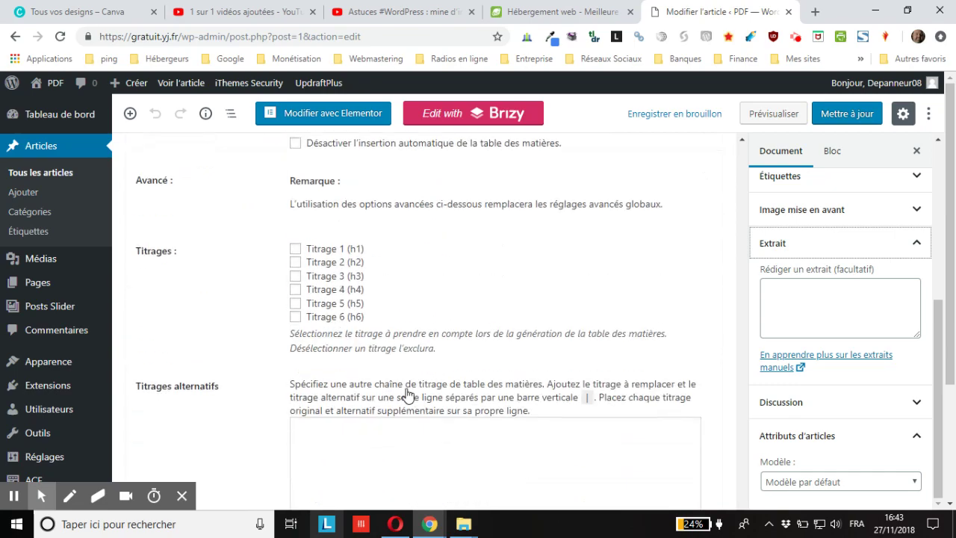
scroll(398, 389, down, 3)
scroll(486, 377, up, 12)
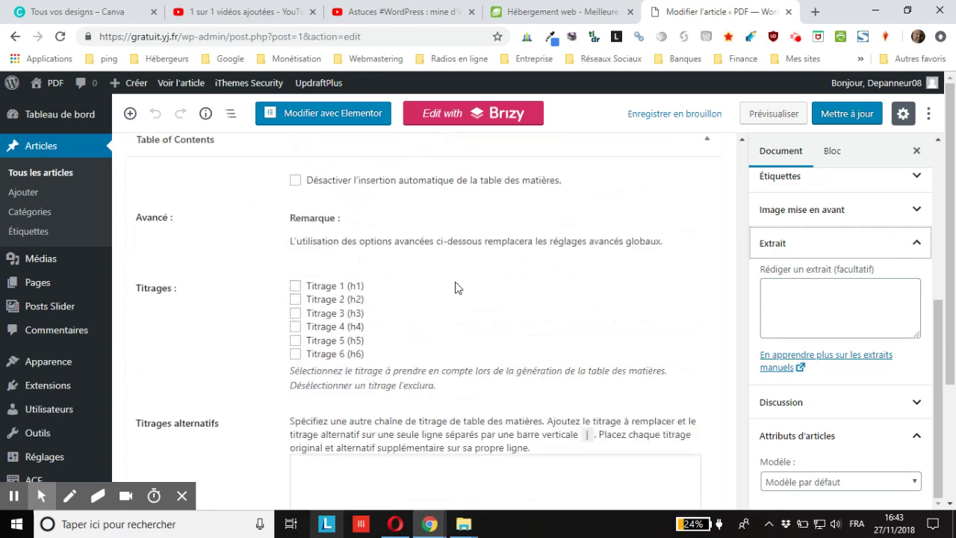
scroll(426, 390, up, 6)
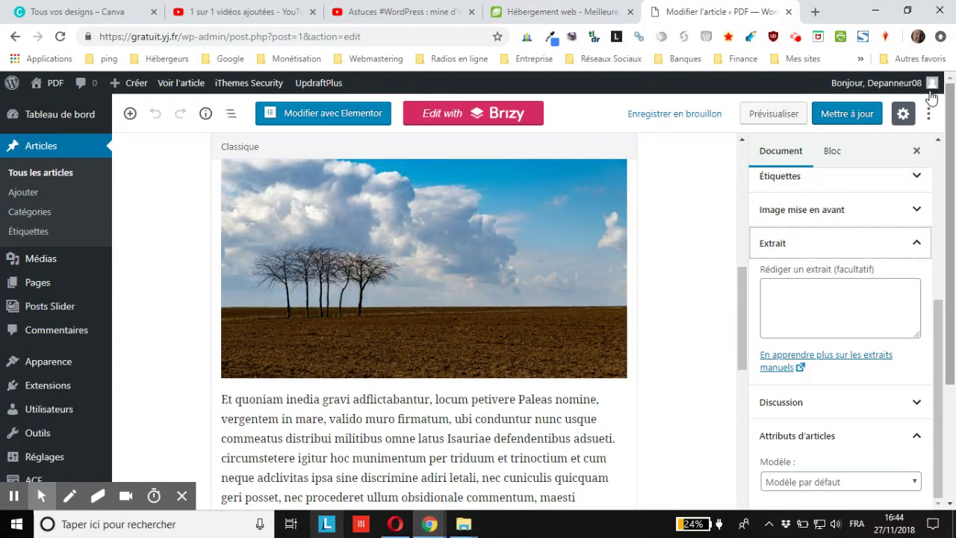
Step: Revisit the editor's options to check the list of document and advanced panels, and close them without changes
scroll(928, 318, up, 4)
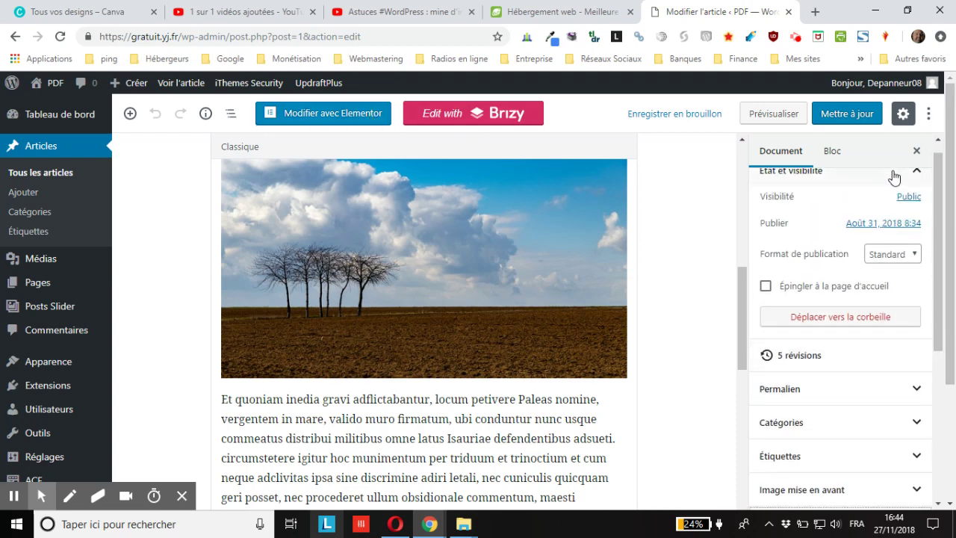
click(928, 113)
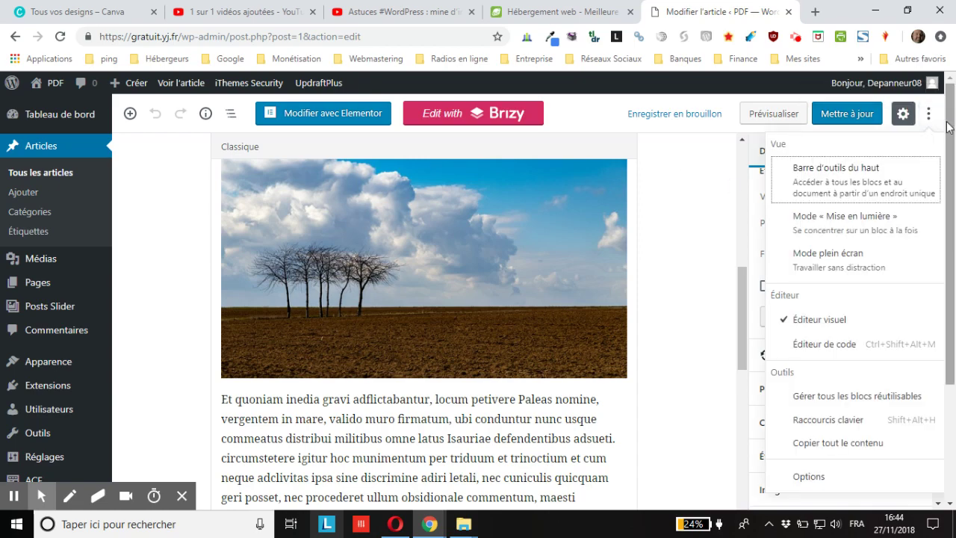
click(806, 475)
scroll(407, 396, down, 3)
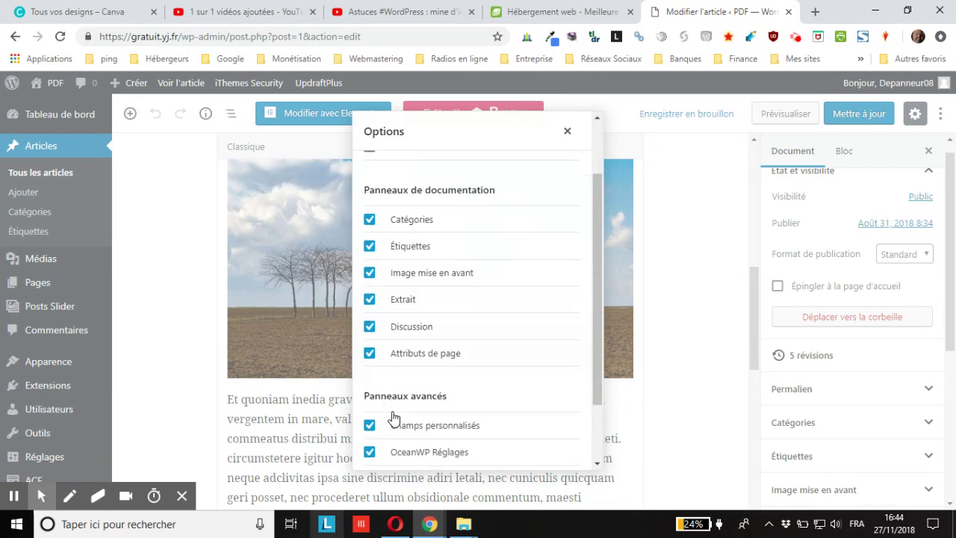
click(567, 134)
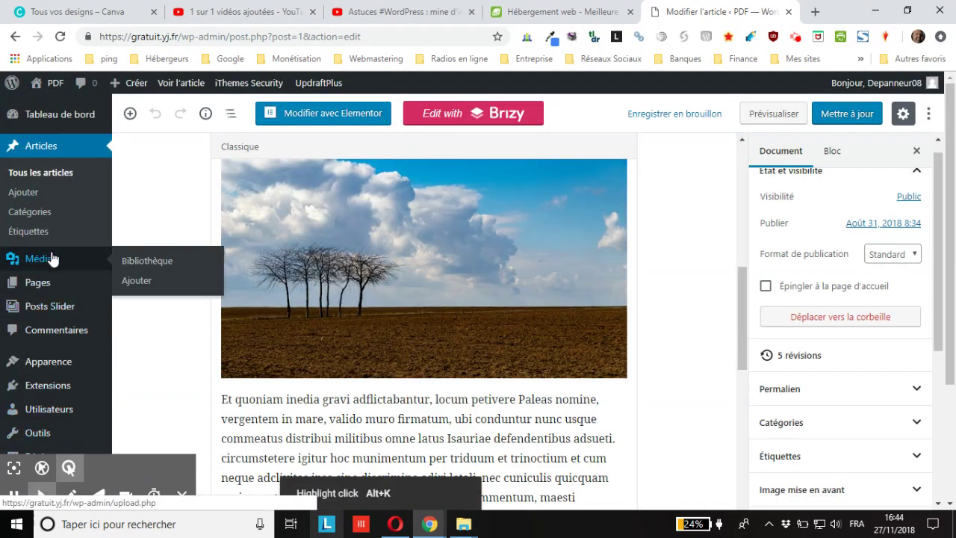
Step: Open the Menus page of the site's appearance settings
scroll(65, 394, down, 2)
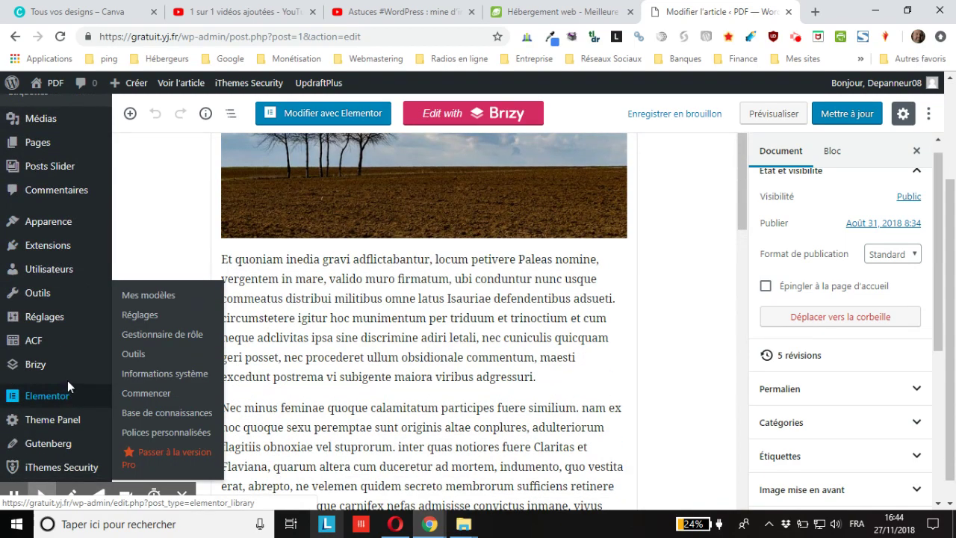
mouse_move(71, 371)
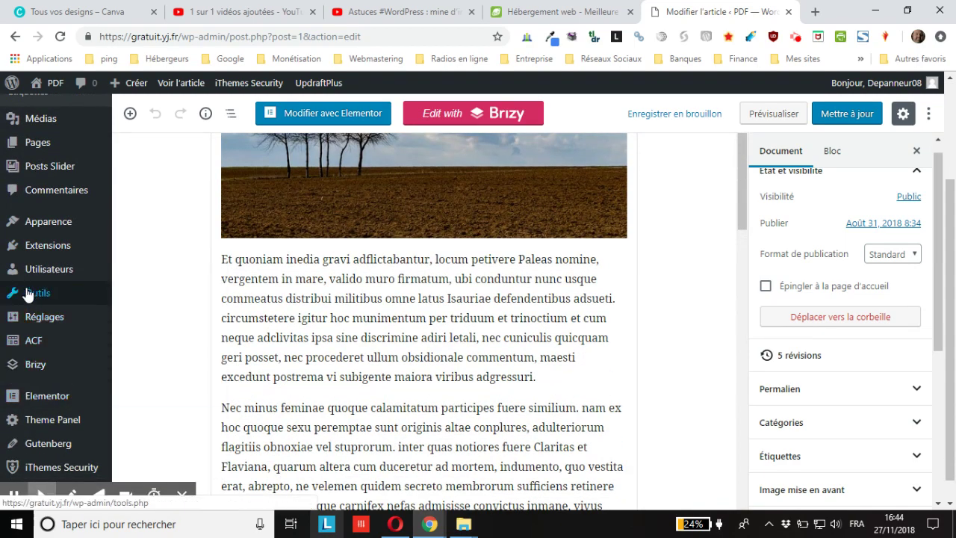
mouse_move(26, 293)
mouse_move(30, 222)
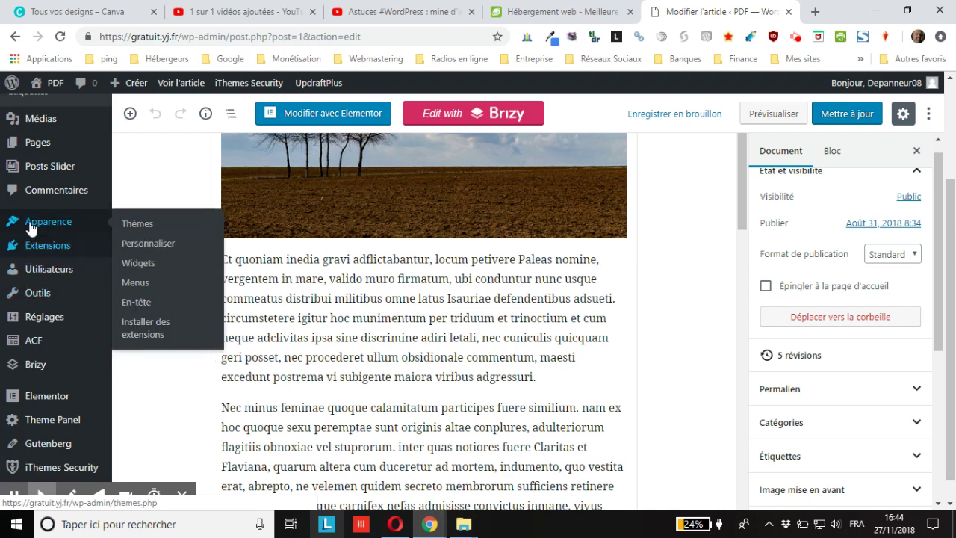
click(137, 283)
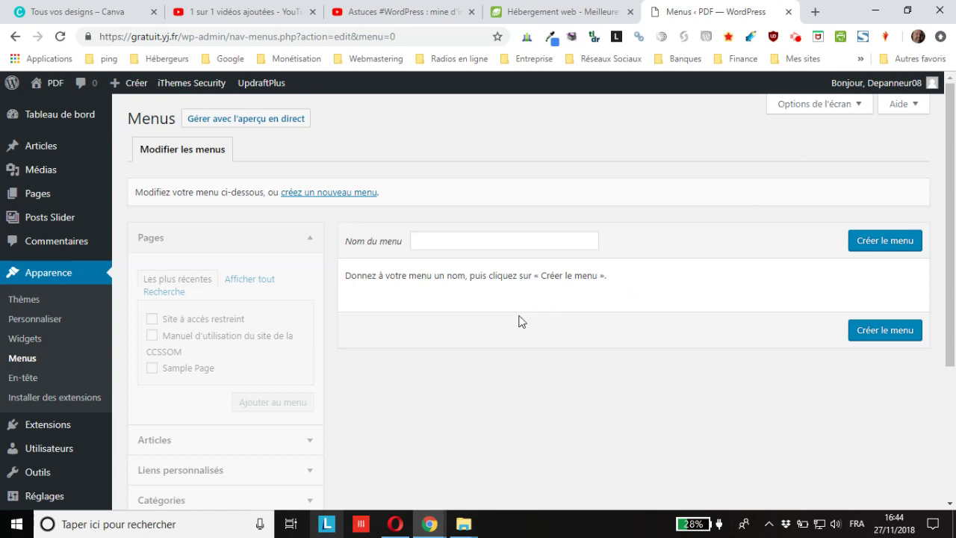
Step: Create a new menu named Menu and assign it to the Principal display location
scroll(516, 333, down, 3)
scroll(508, 337, up, 3)
click(483, 241)
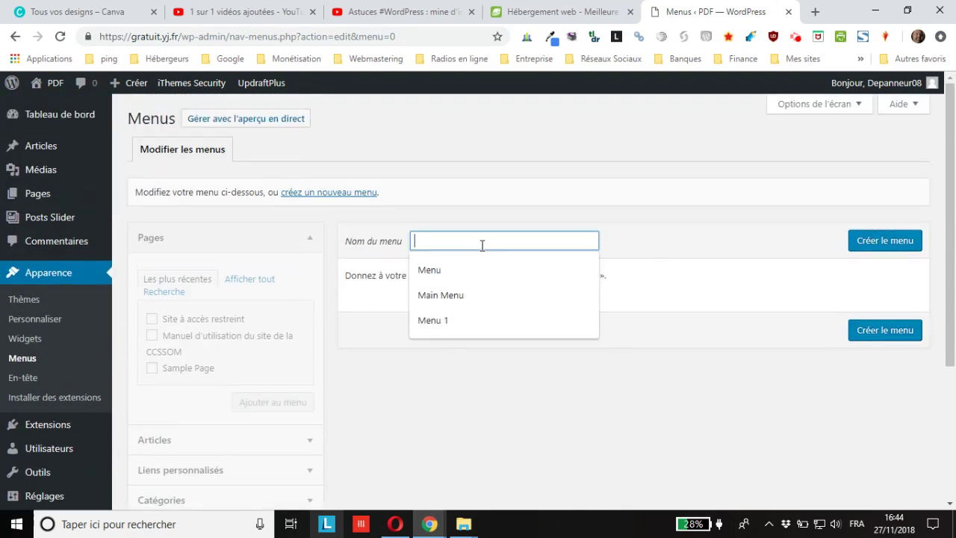
click(468, 269)
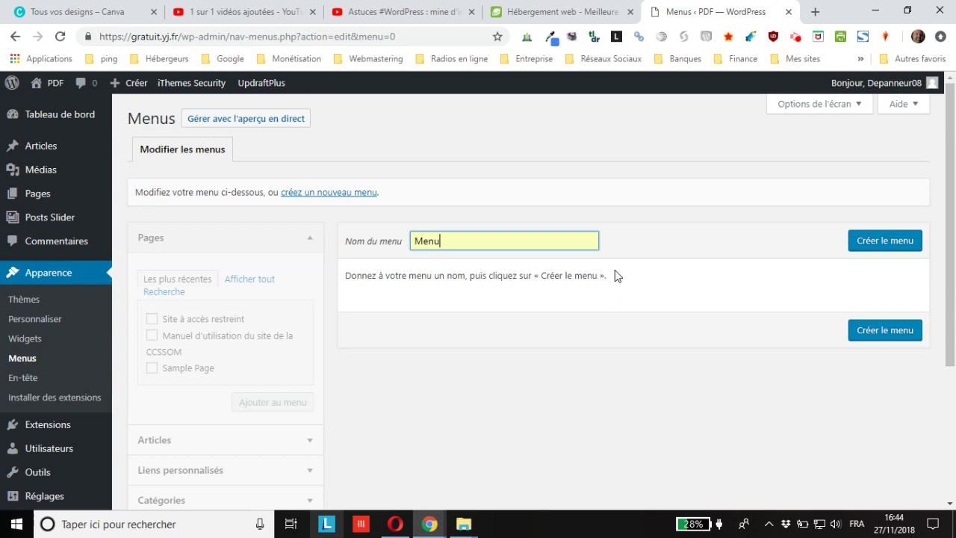
click(885, 247)
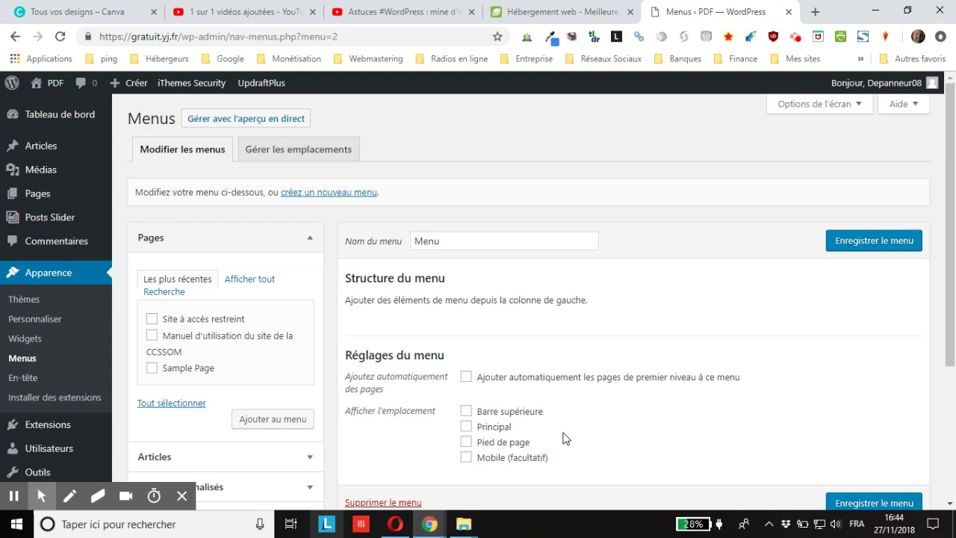
click(466, 426)
Step: Add the Accueil and Sample Page pages from the full page list to the menu, and save the menu
scroll(209, 374, down, 1)
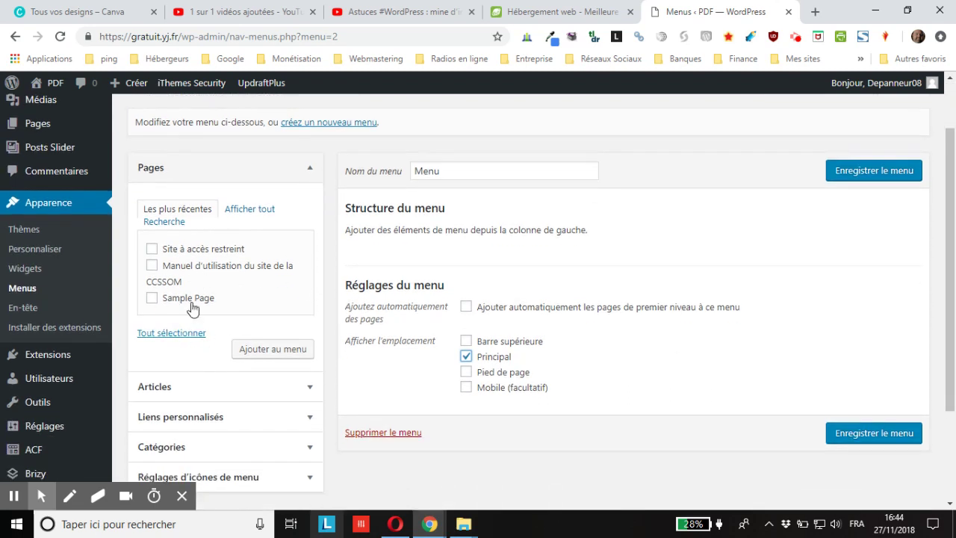
click(153, 267)
click(151, 299)
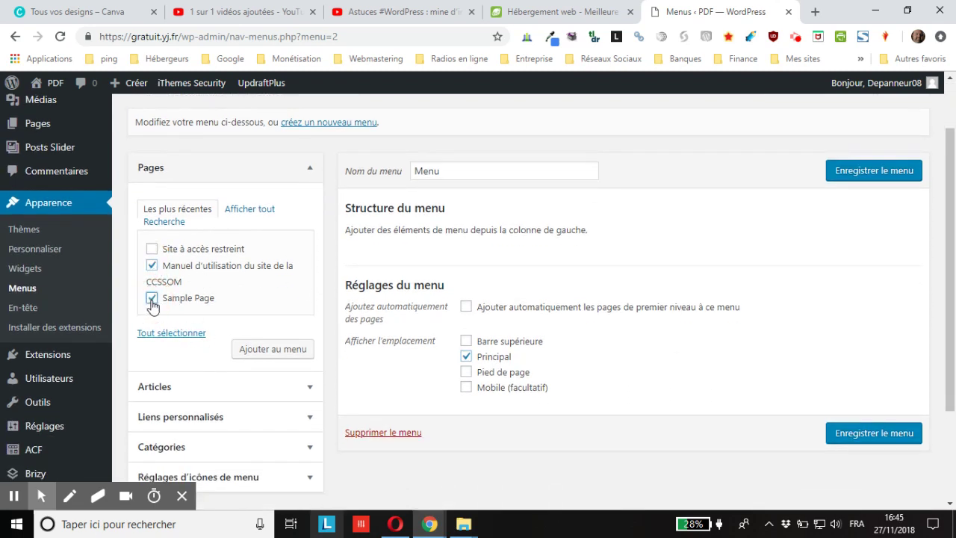
click(246, 213)
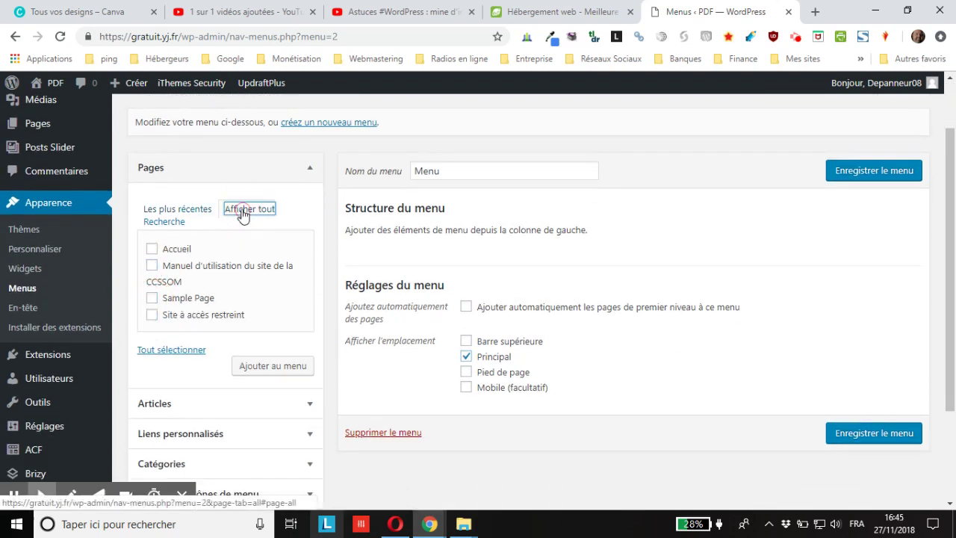
click(151, 249)
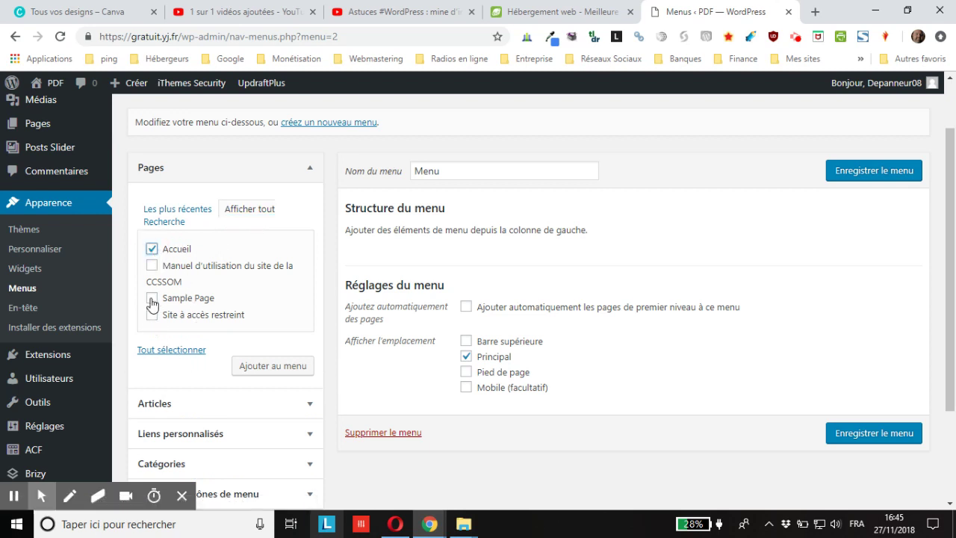
click(152, 298)
click(267, 369)
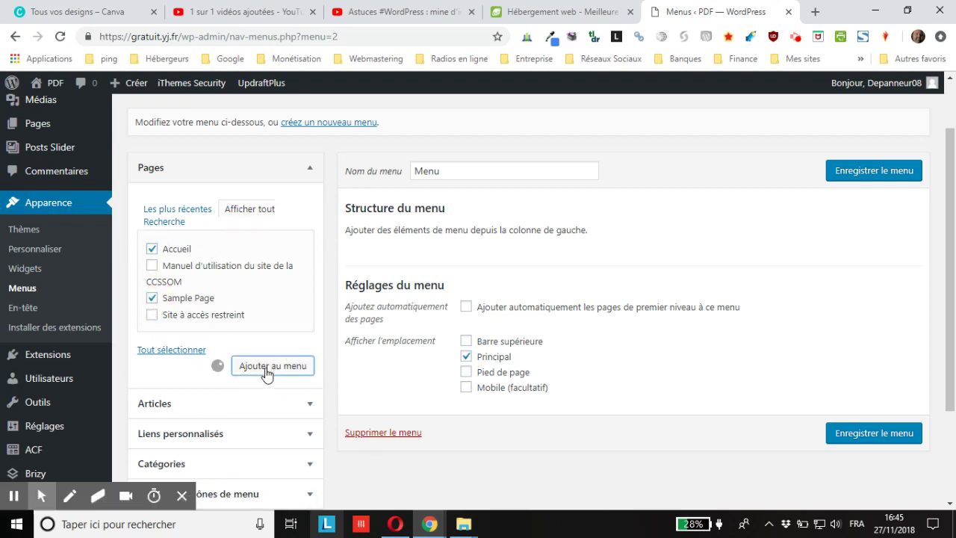
click(859, 174)
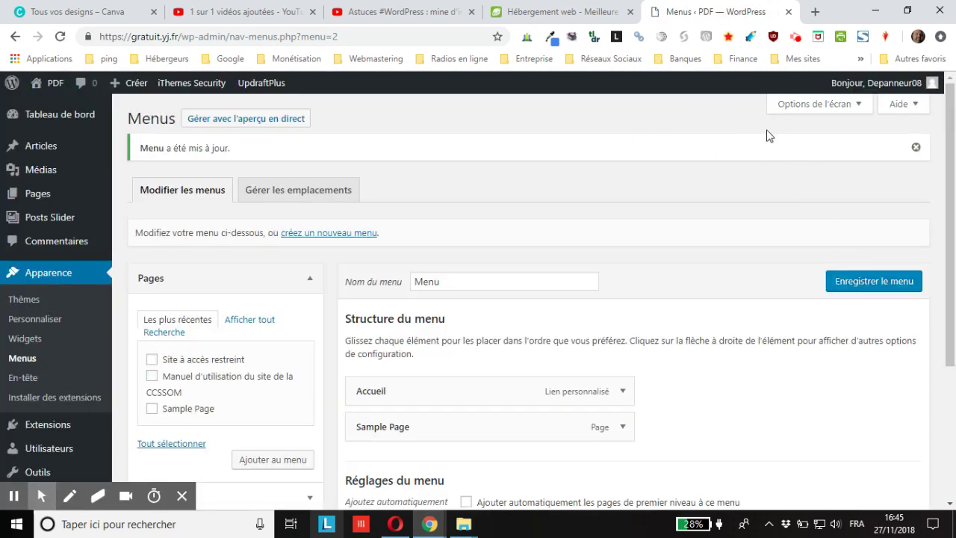
Step: Open the Menus page's screen options and compare the ticked sections with the panels available for adding menu items
click(808, 105)
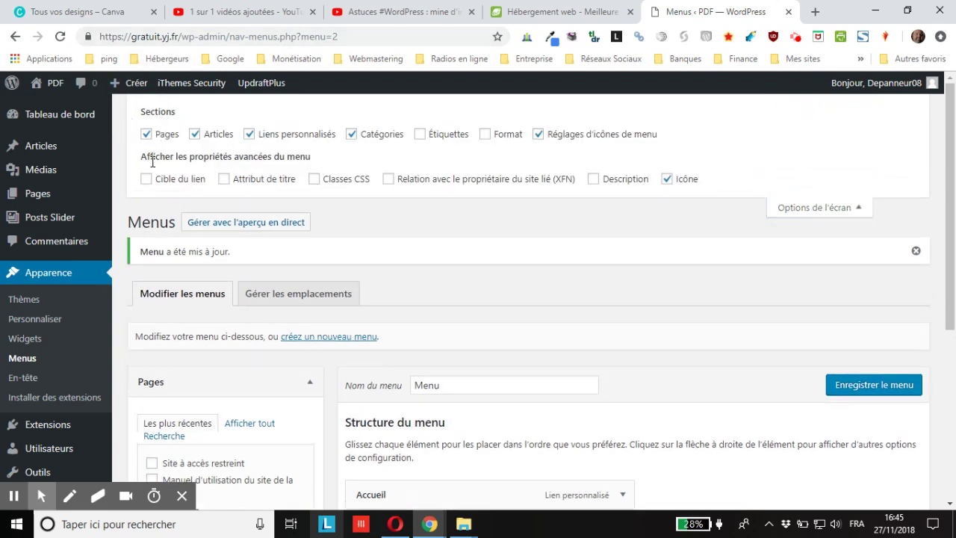
scroll(241, 246, down, 1)
scroll(165, 341, up, 1)
scroll(214, 351, down, 4)
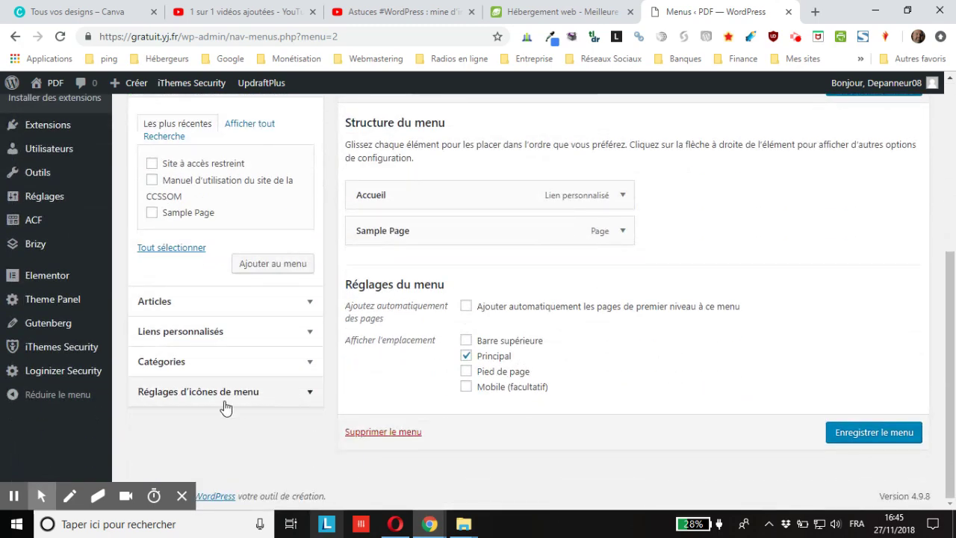
scroll(227, 404, up, 1)
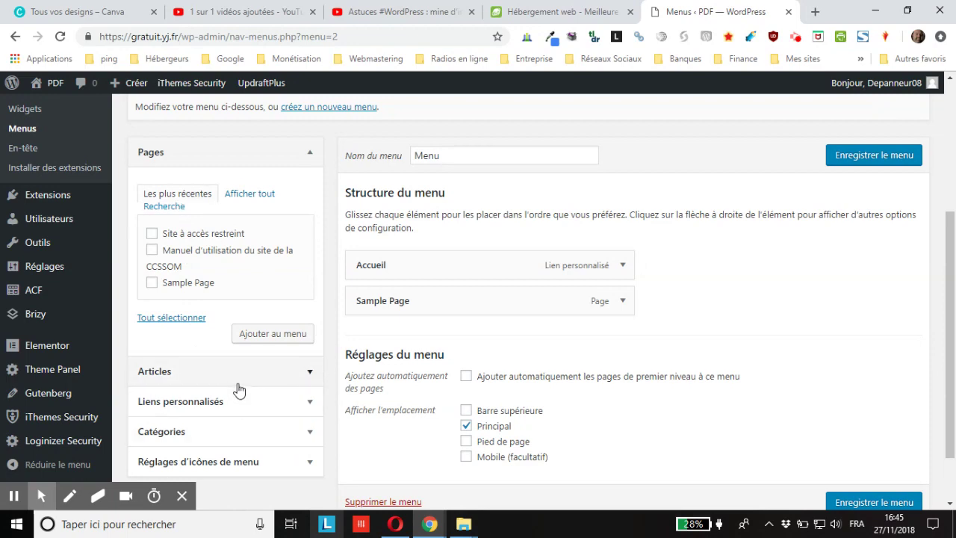
scroll(238, 389, up, 3)
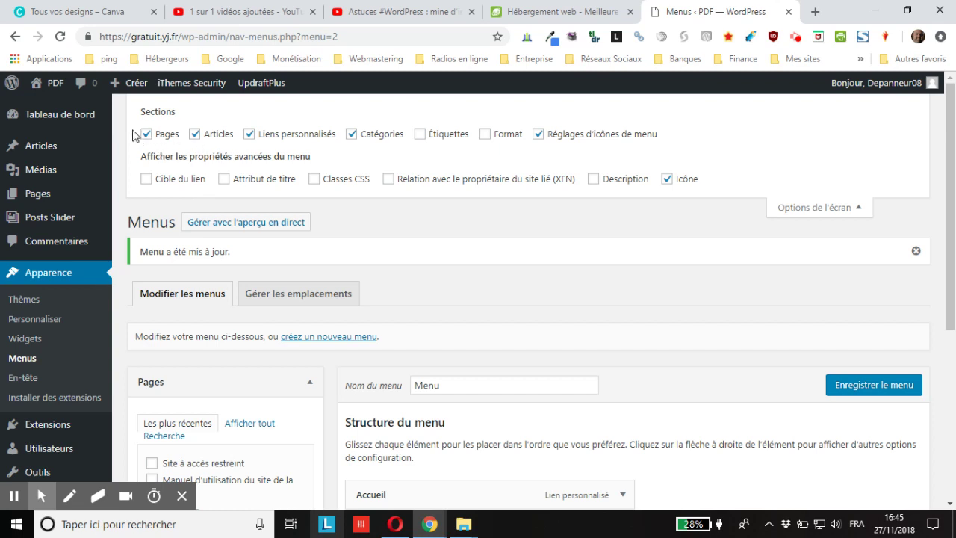
Step: Hide the Articles, Liens personnalisés, Catégories and Réglages d'icônes de menu sections, and check the remaining panels
click(192, 135)
click(250, 134)
click(352, 133)
click(538, 135)
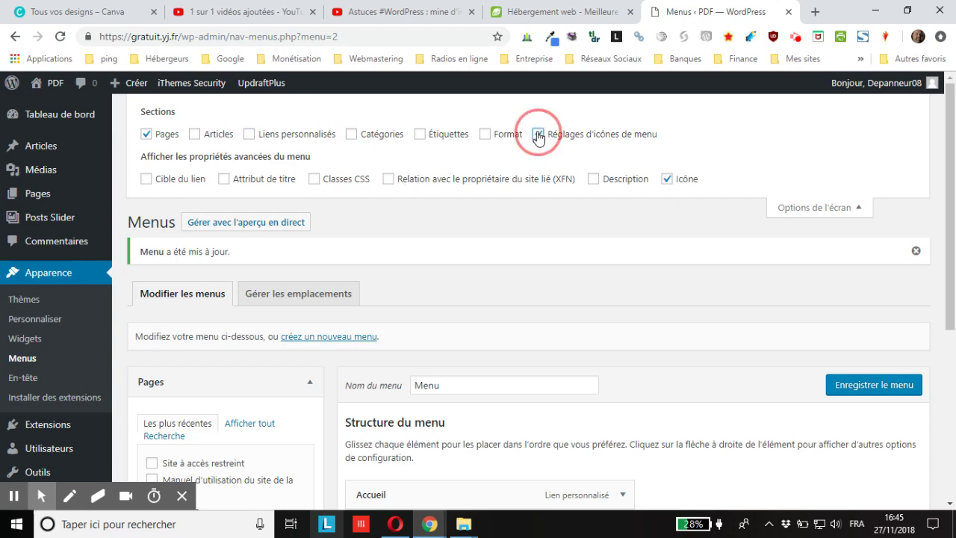
scroll(585, 156, down, 4)
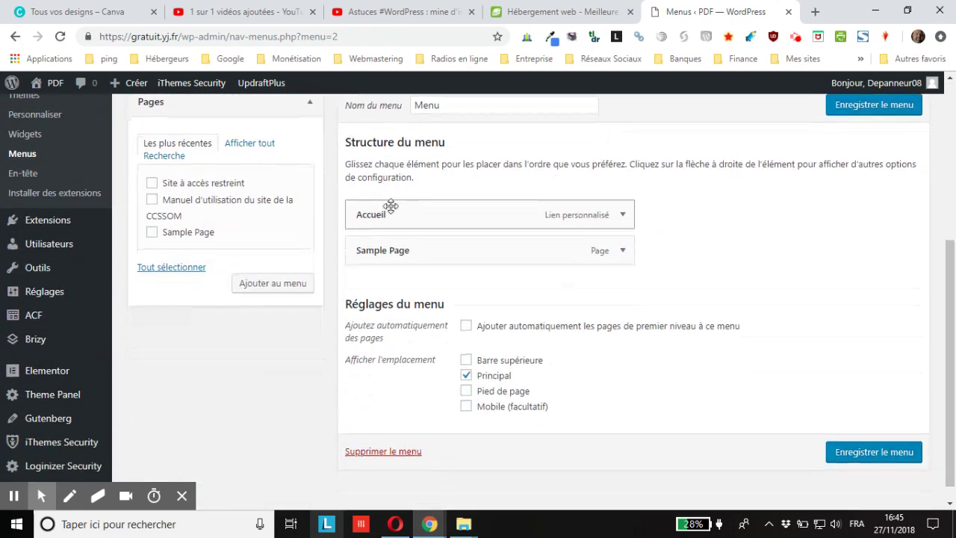
scroll(157, 176, up, 1)
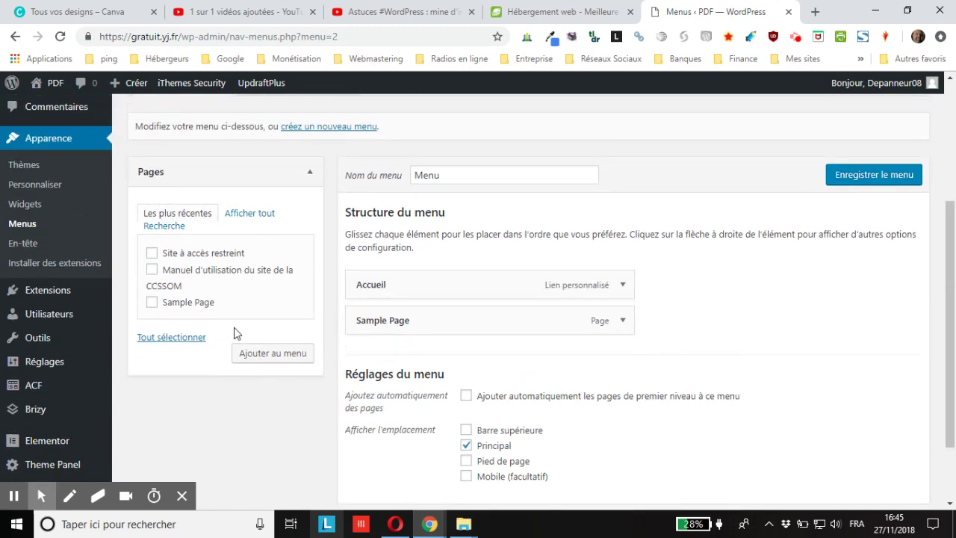
scroll(234, 332, up, 3)
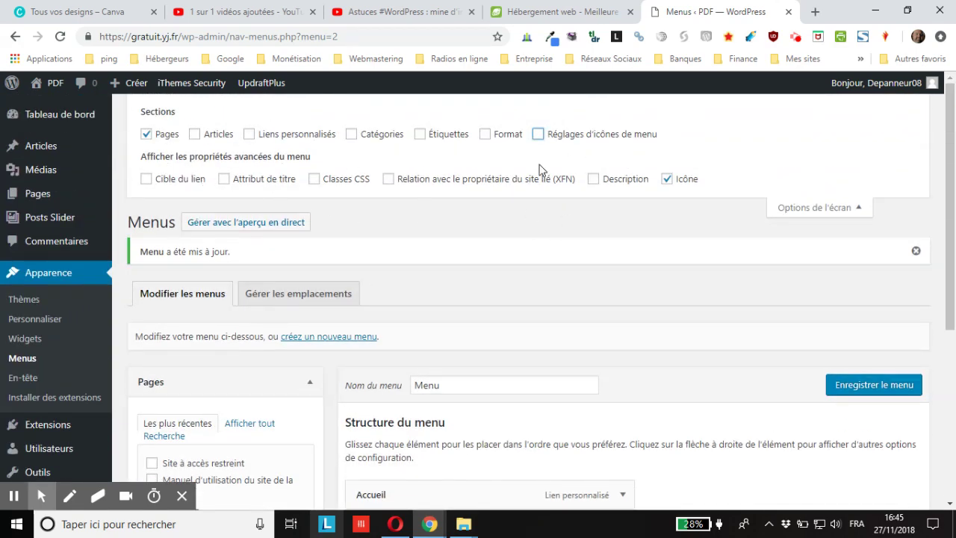
Step: Show the Réglages d'icônes de menu section again, expand it to view its icon types, and collapse it
scroll(486, 164, down, 4)
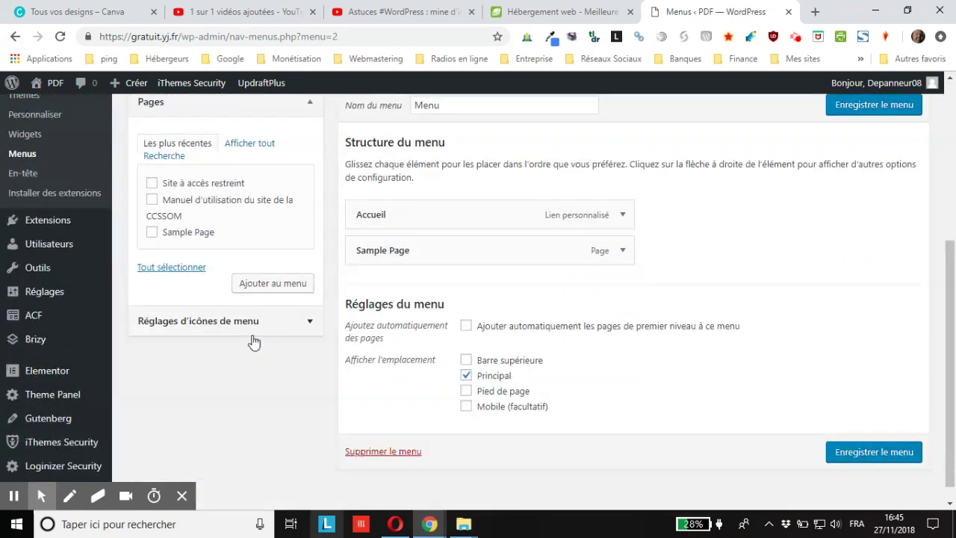
click(242, 332)
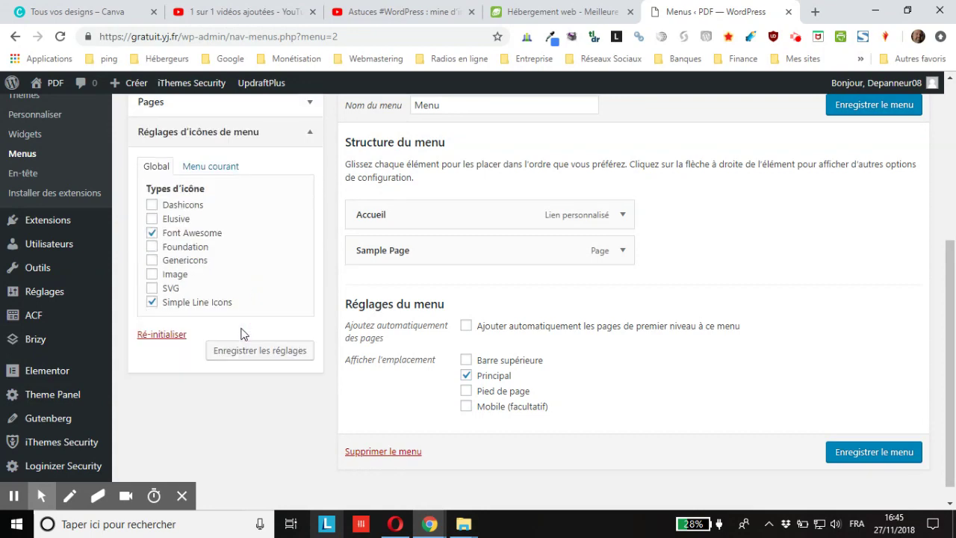
scroll(291, 314, up, 3)
click(309, 351)
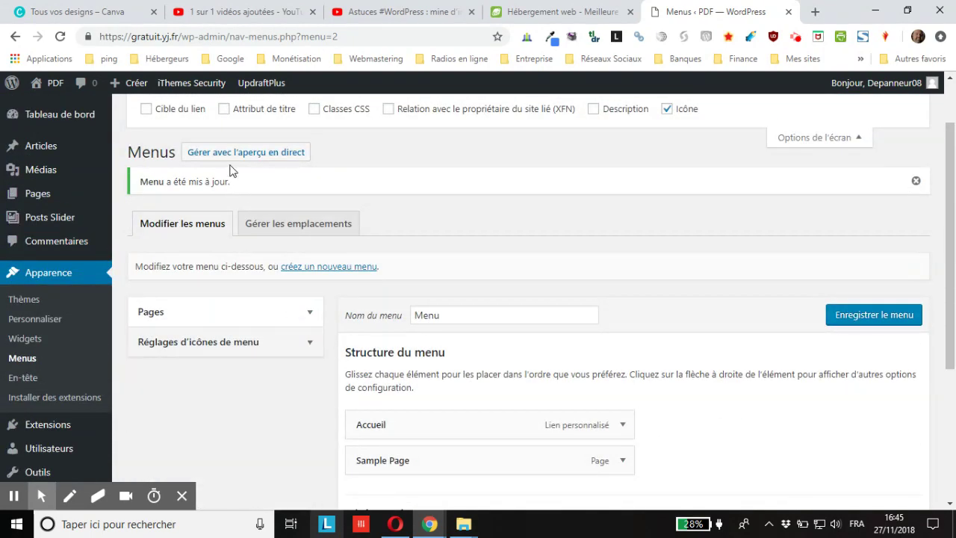
Step: Show the Articles, Liens personnalisés and Catégories sections on the Menus page again
scroll(235, 209, up, 1)
click(203, 141)
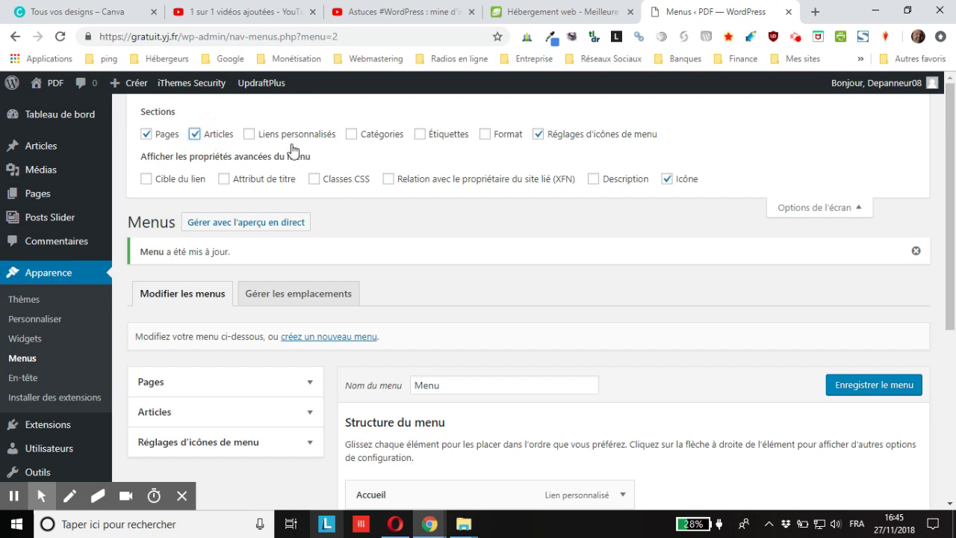
click(260, 141)
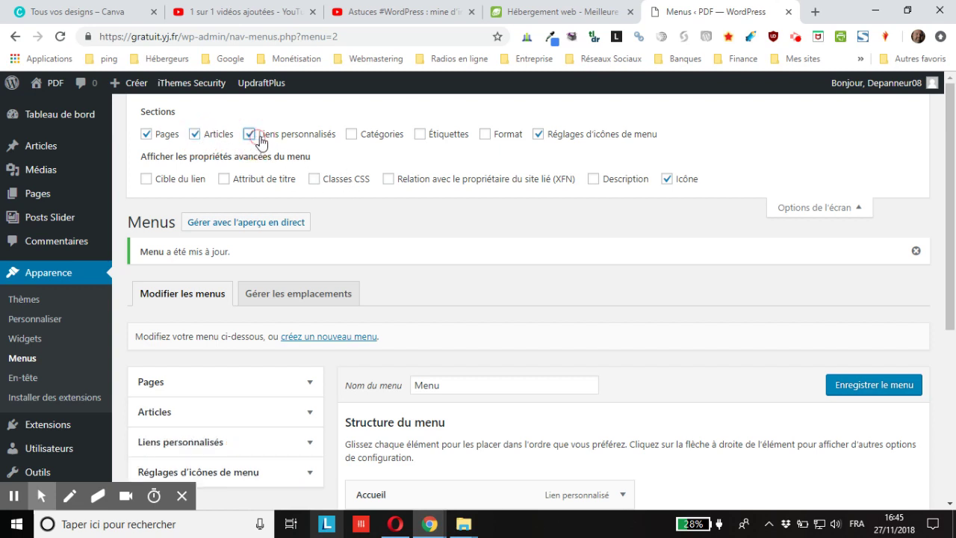
click(349, 134)
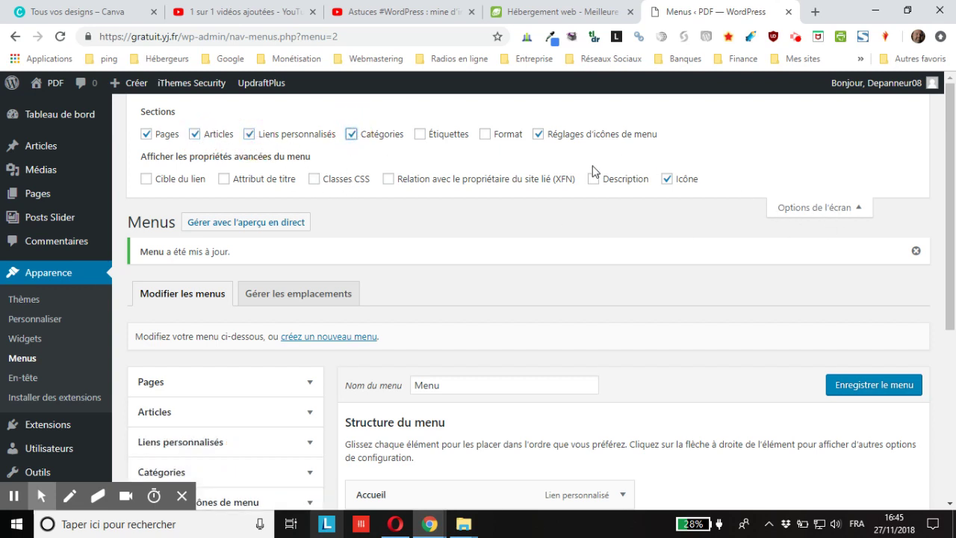
Step: Expand the Accueil menu item and examine its settings against the advanced menu properties in the screen options
scroll(594, 172, down, 1)
scroll(572, 179, up, 1)
scroll(226, 176, down, 1)
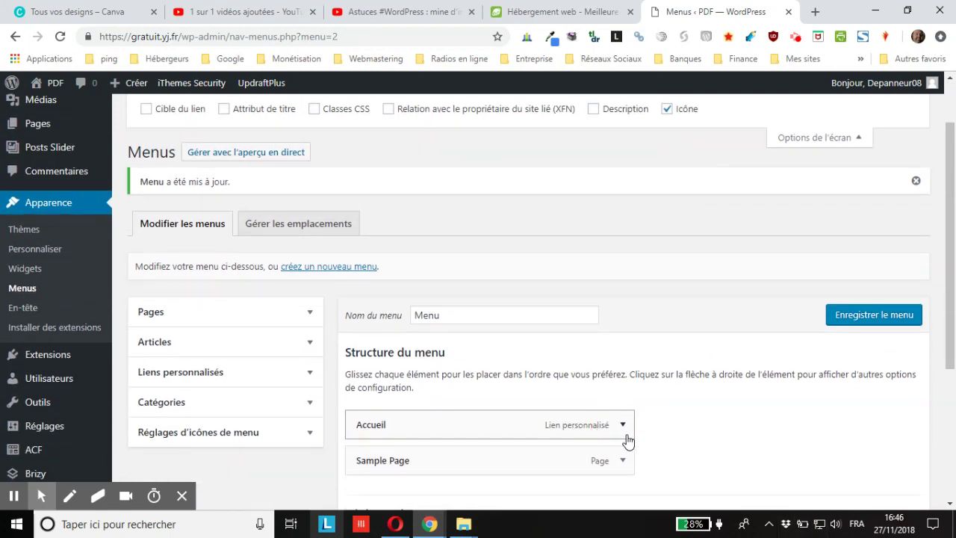
click(622, 424)
scroll(687, 424, down, 3)
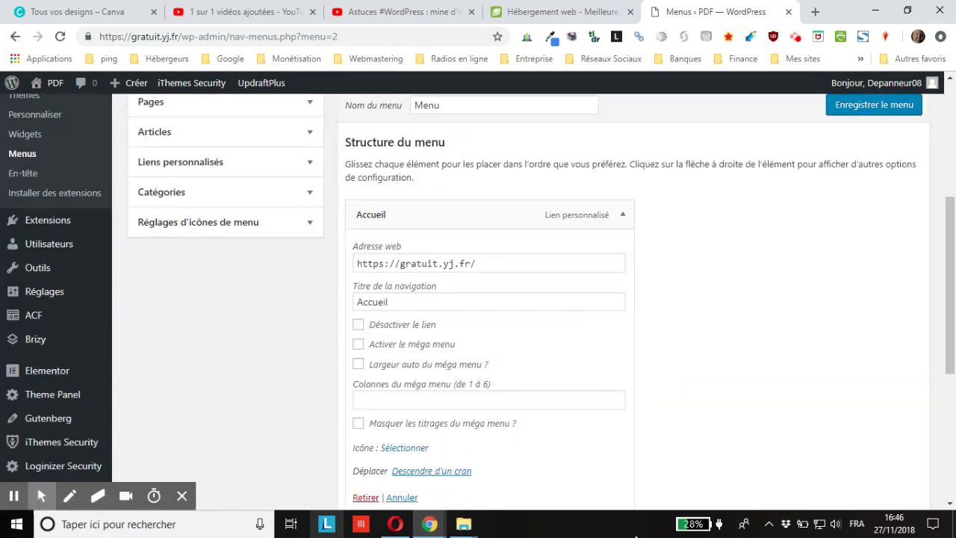
scroll(420, 358, down, 3)
scroll(523, 314, up, 4)
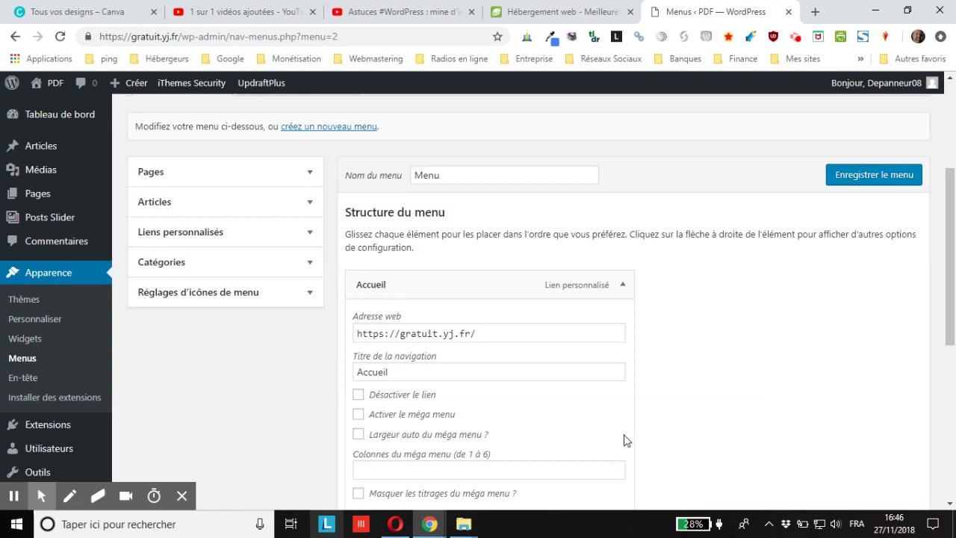
scroll(620, 403, up, 2)
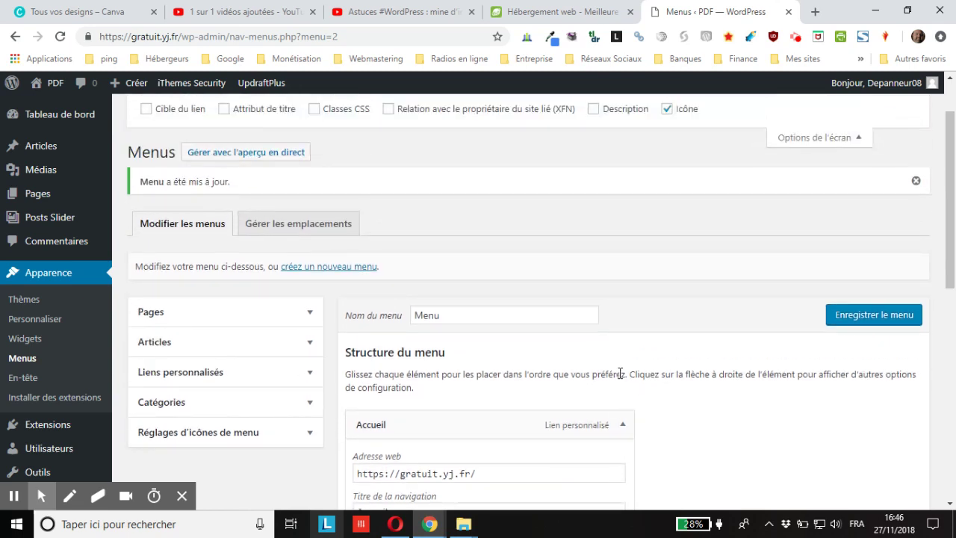
scroll(628, 381, up, 1)
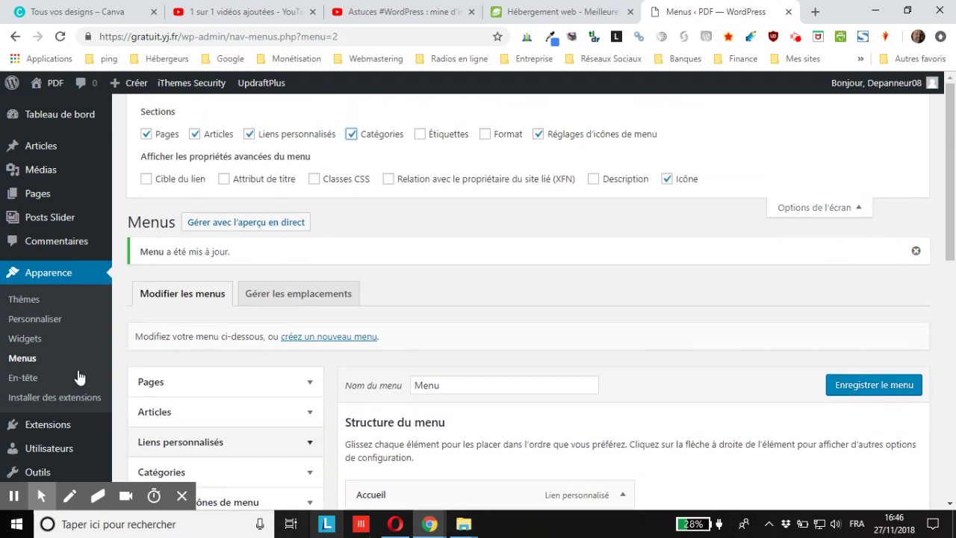
Step: Close the screen options and look over the Accueil item's link, mega menu and icon settings
click(826, 215)
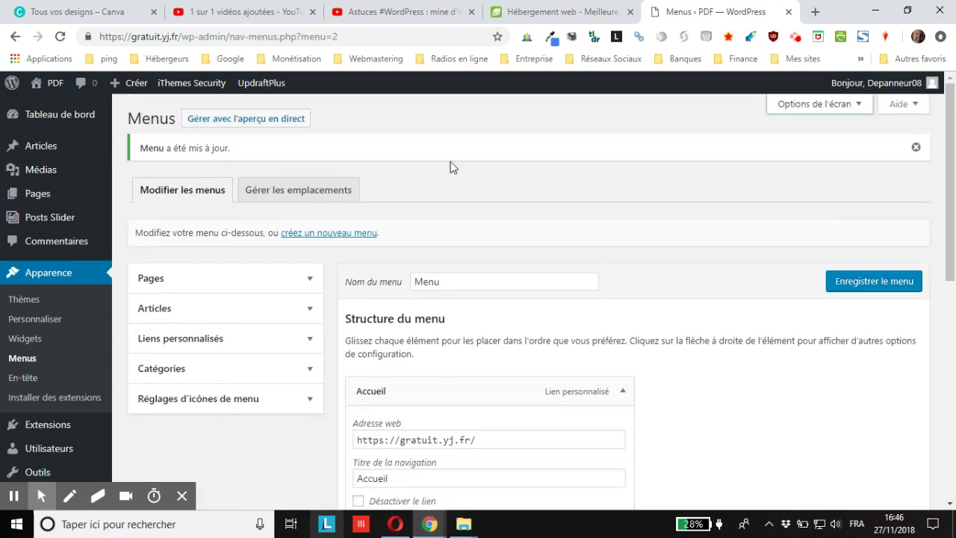
scroll(95, 267, down, 1)
scroll(95, 268, down, 2)
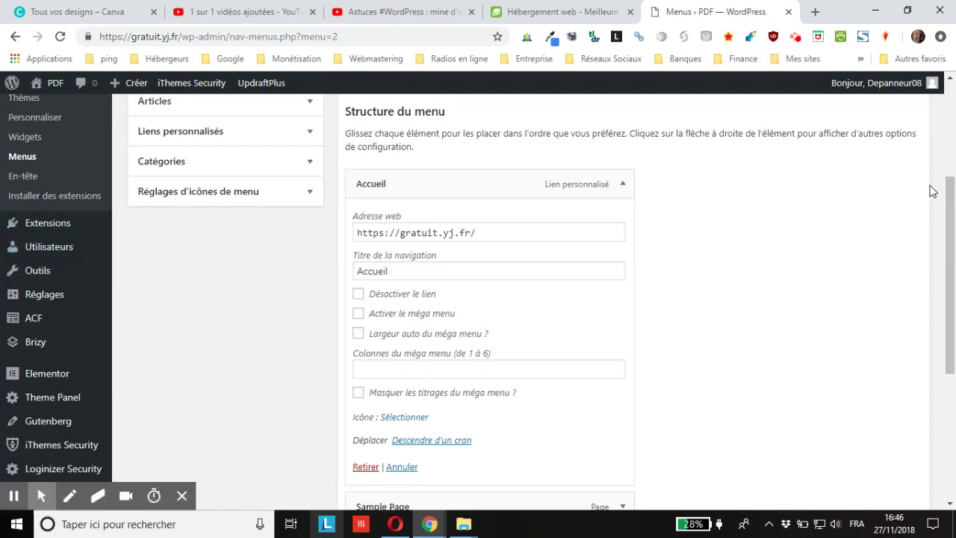
scroll(932, 189, up, 3)
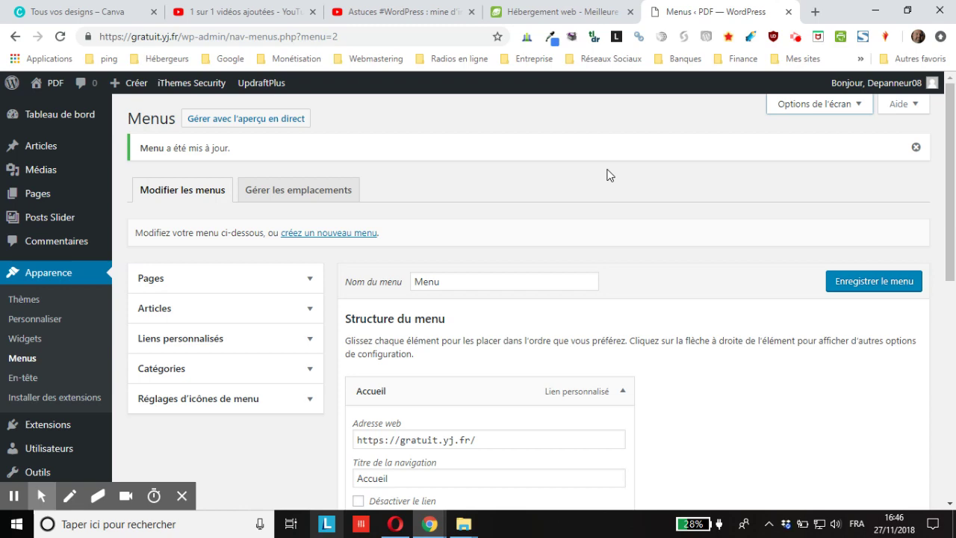
Step: Switch to the open PlanetHoster page about World web hosting
click(536, 12)
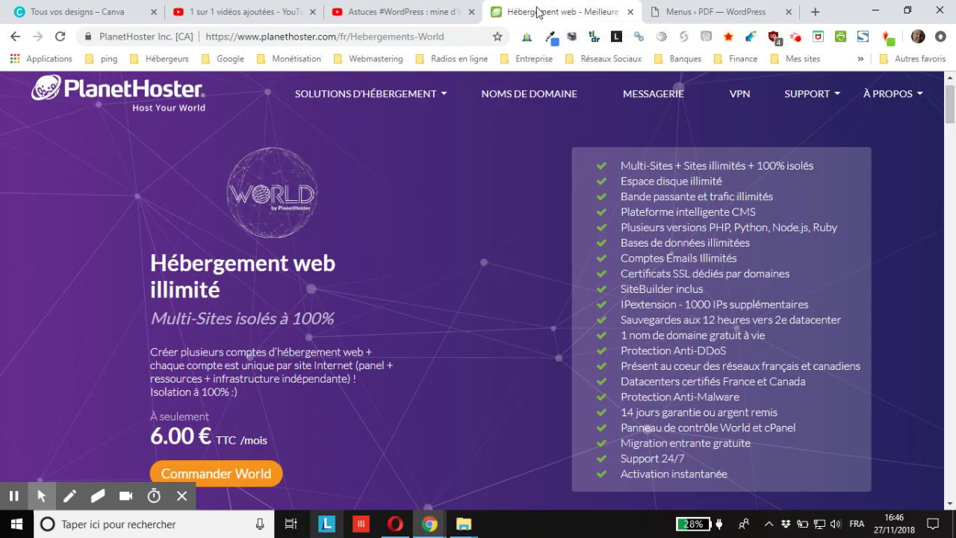